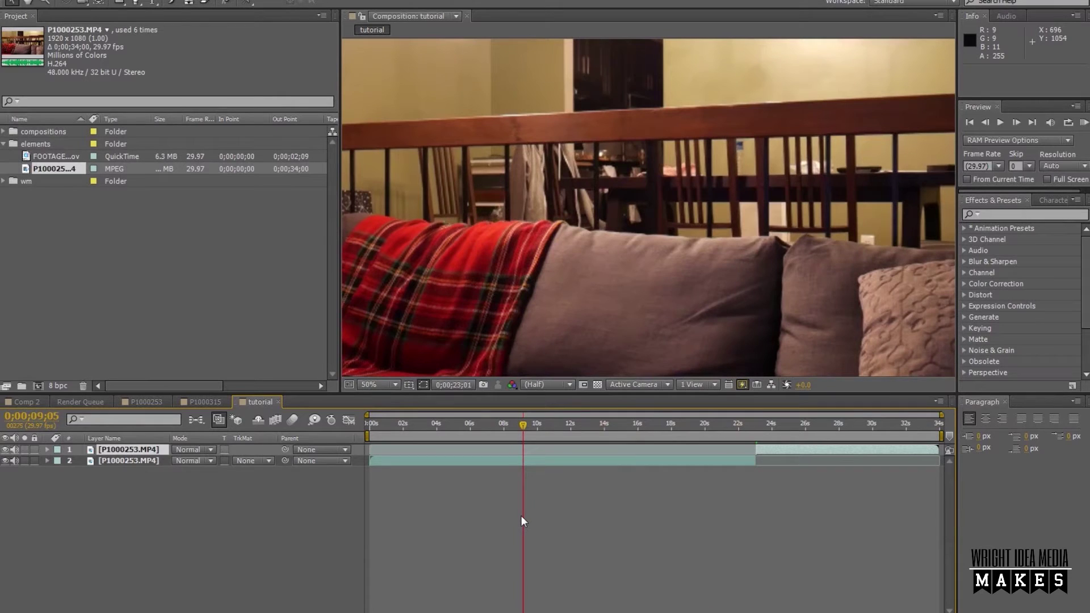
Rename the lower P1000253.MP4 layer, which shows the empty room, as background.
left_click_drag(522, 521, 794, 445)
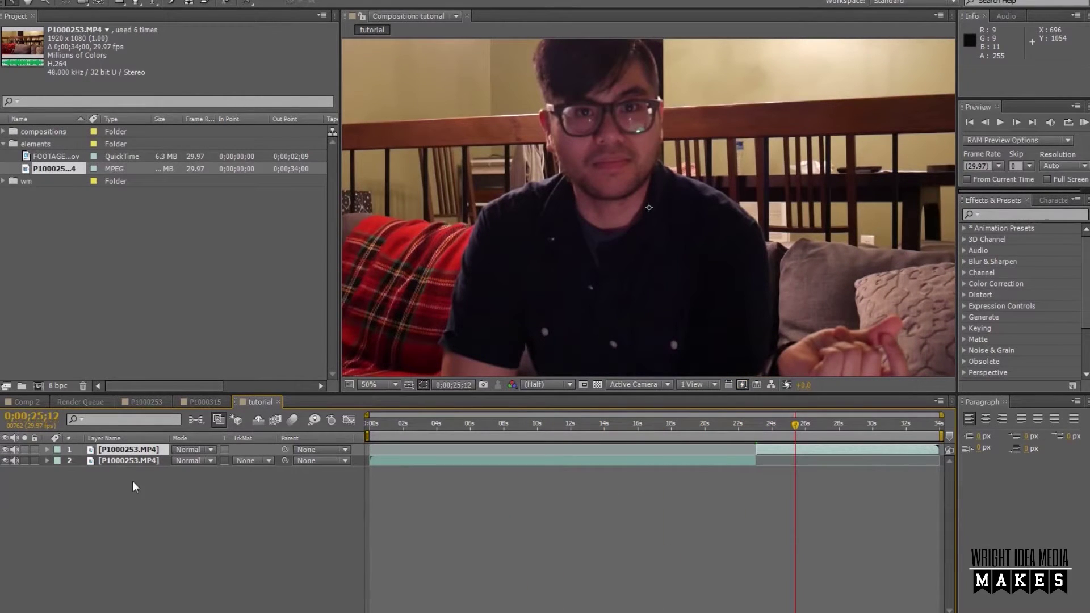
left_click(134, 452)
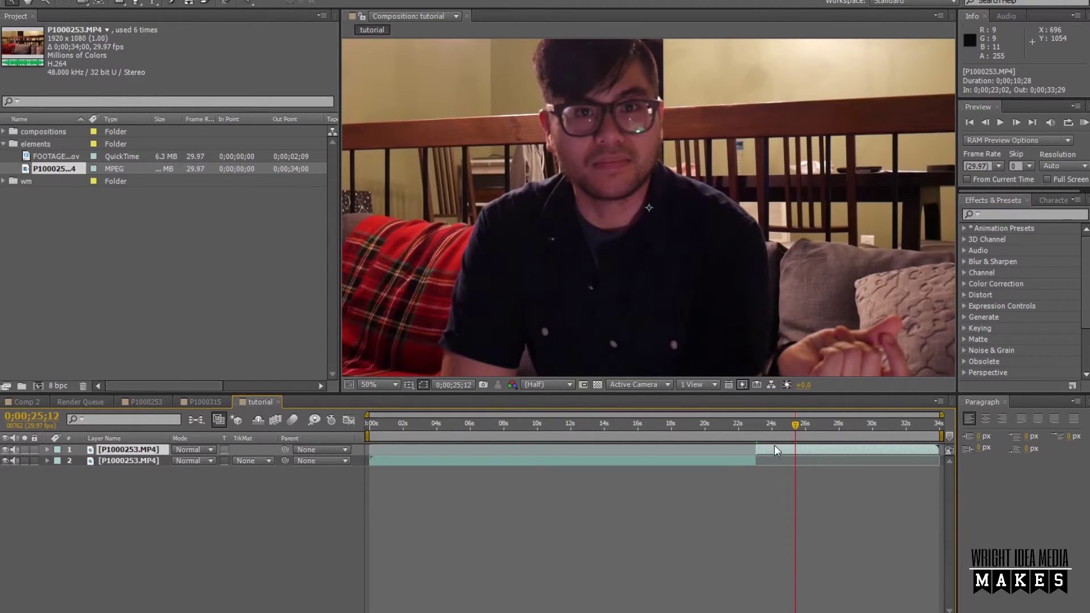
left_click(128, 462)
left_click_drag(129, 454, 128, 464)
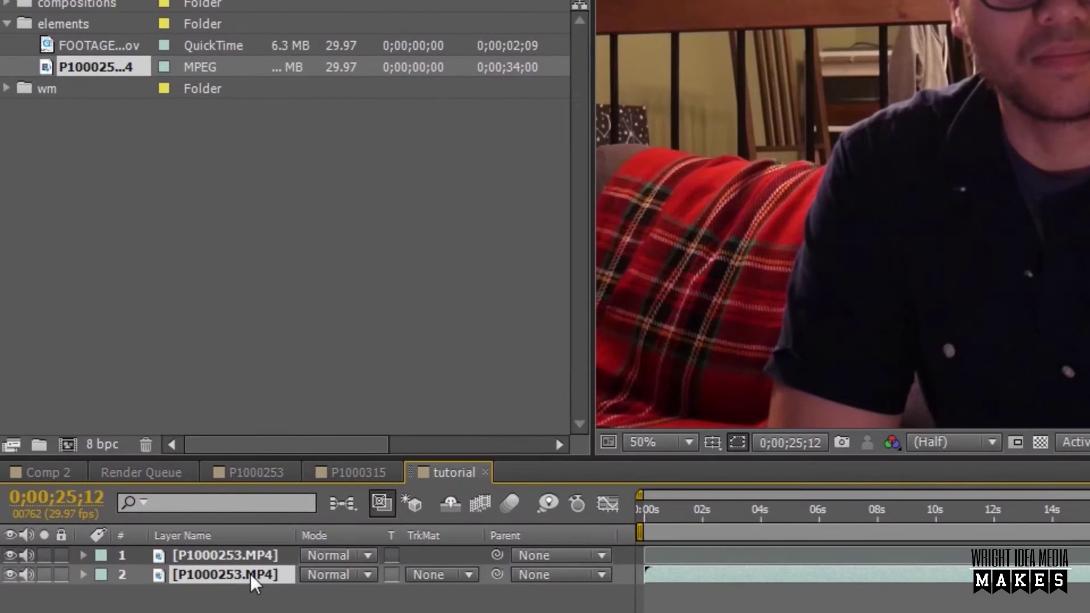
right_click(143, 460)
left_click(162, 452)
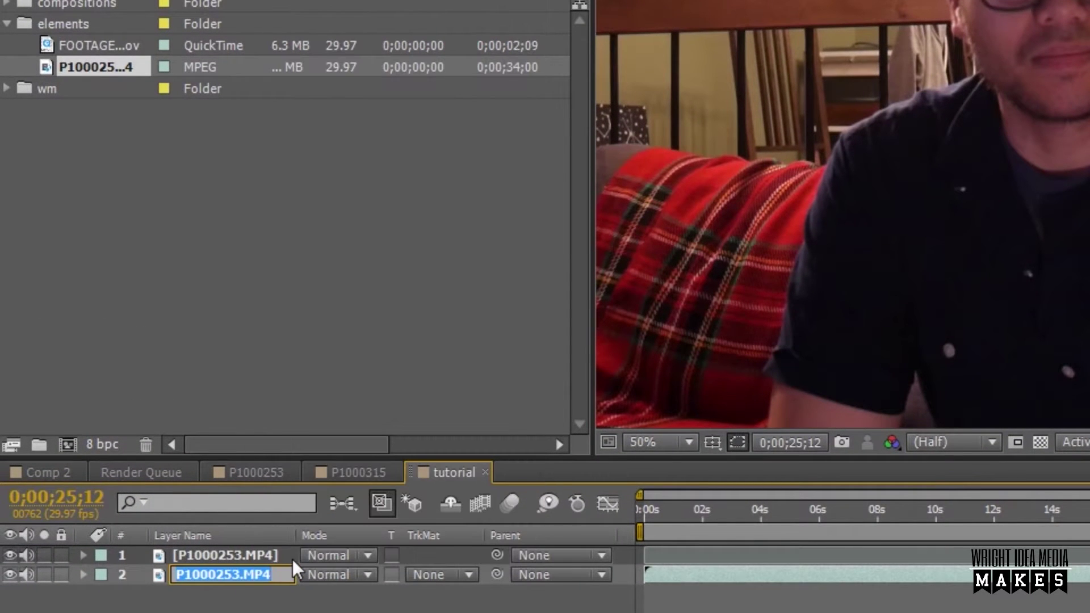
type("background")
key("Return")
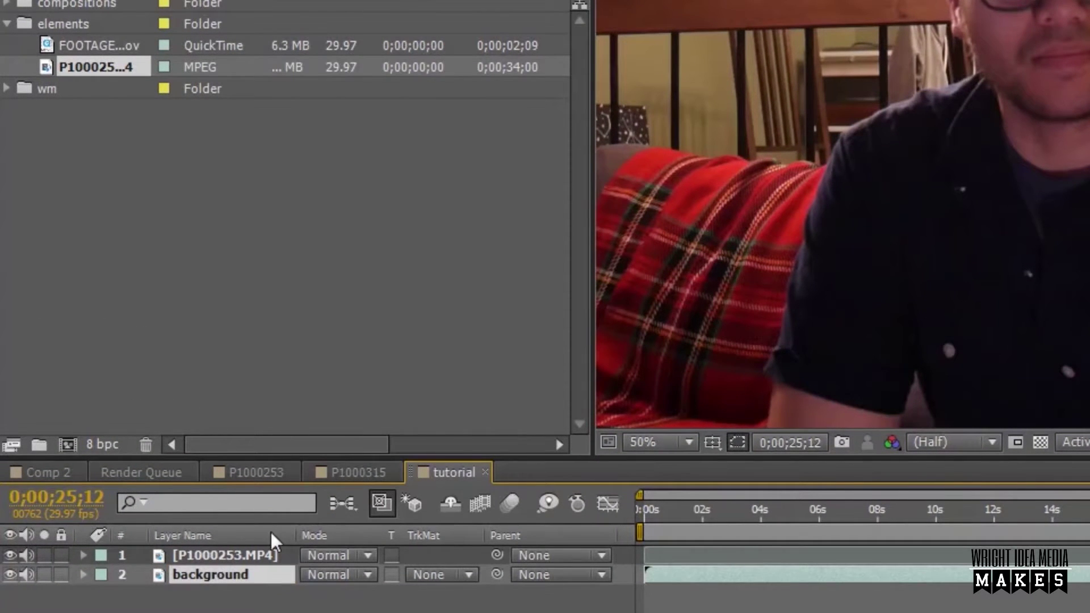
Rename the upper P1000253.MP4 layer, which shows the seated man, as subject.
right_click(257, 554)
left_click(304, 526)
type("subject")
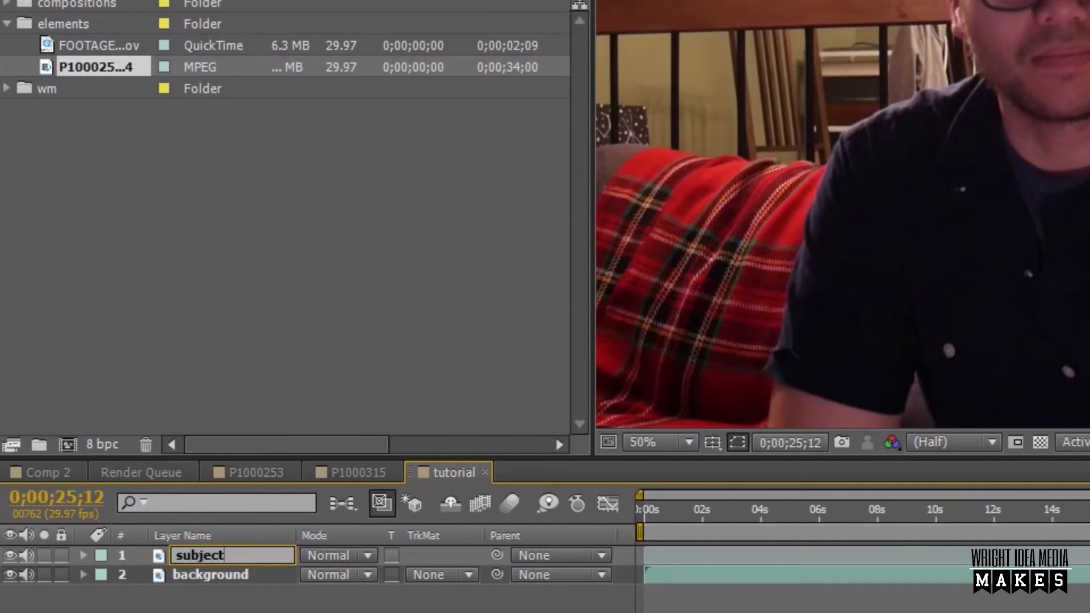
key("Return")
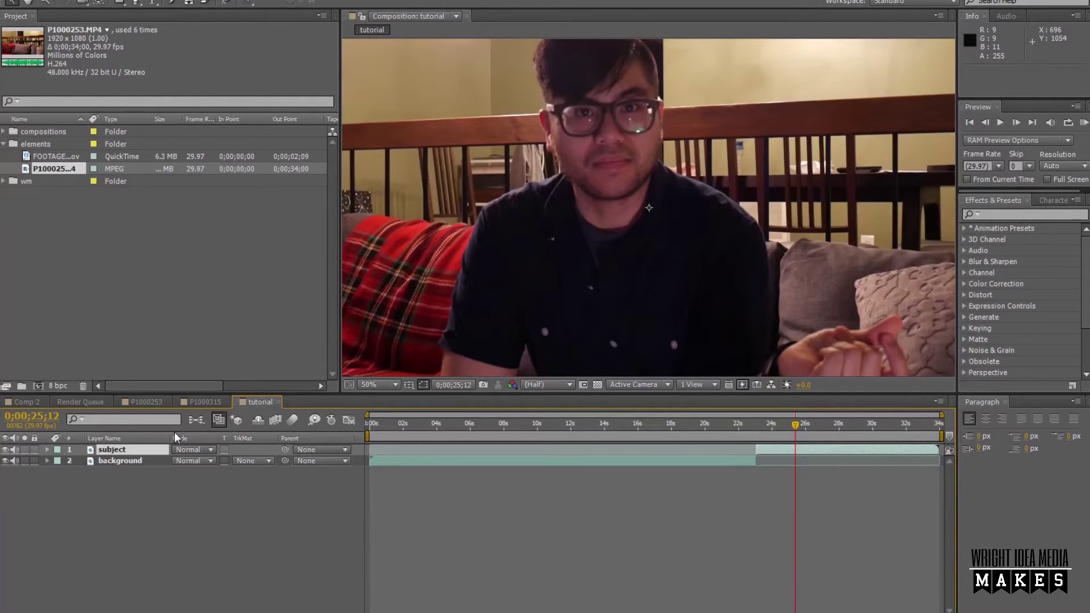
Move the subject layer earlier to start at about 0;00;04;15 and begin the work area at 0;00;04;17.
left_click_drag(783, 447, 444, 434)
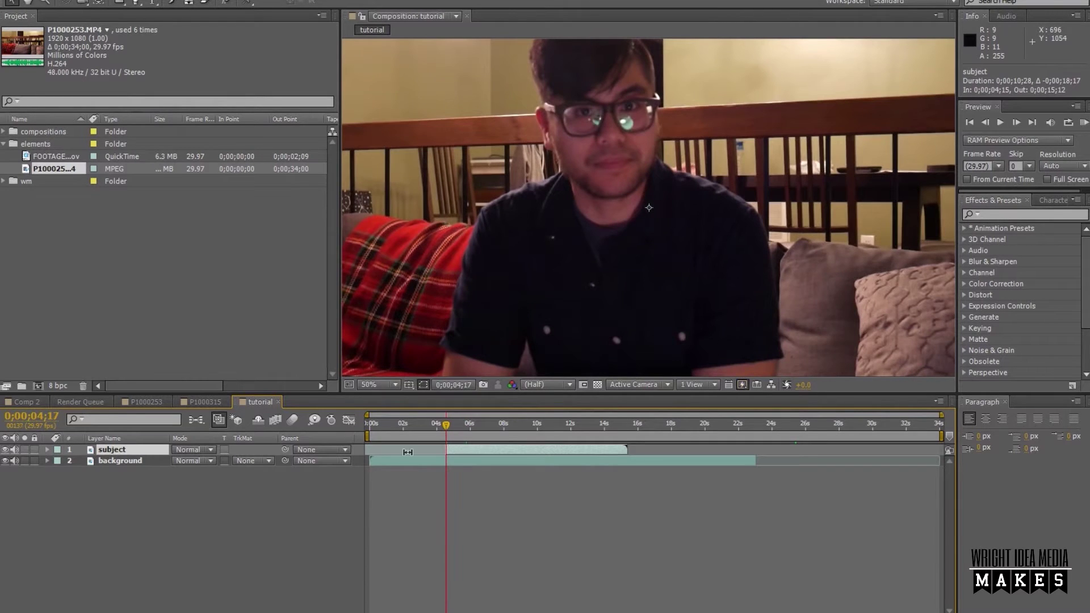
left_click_drag(368, 441, 470, 446)
left_click(449, 422)
key("space")
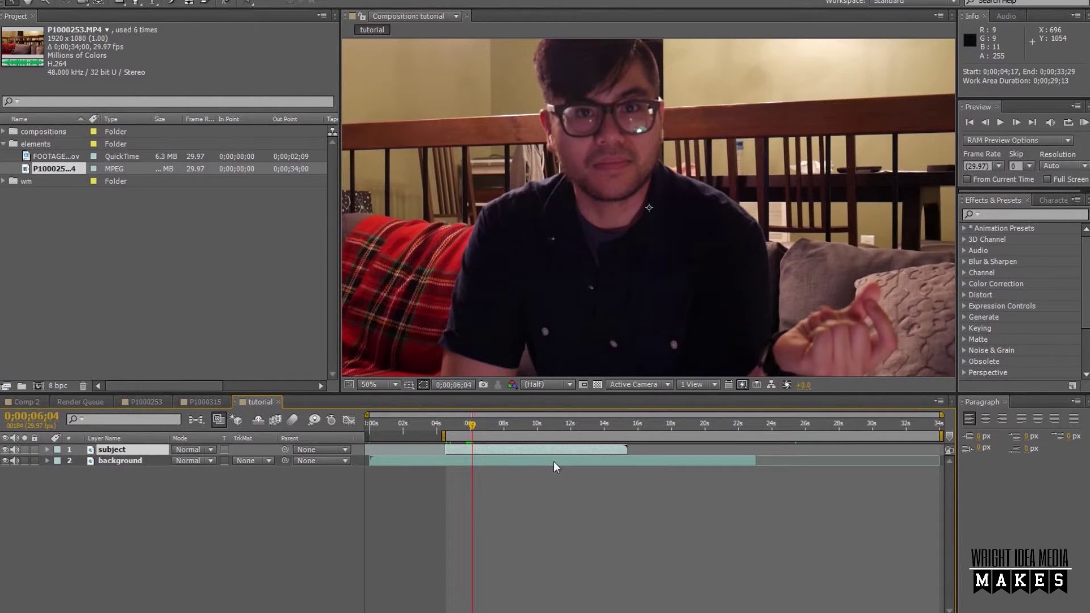
With the Pen tool, draw a closed 15-point mask loosely around the man on the subject layer at 0;00;06;04.
left_click(134, 451)
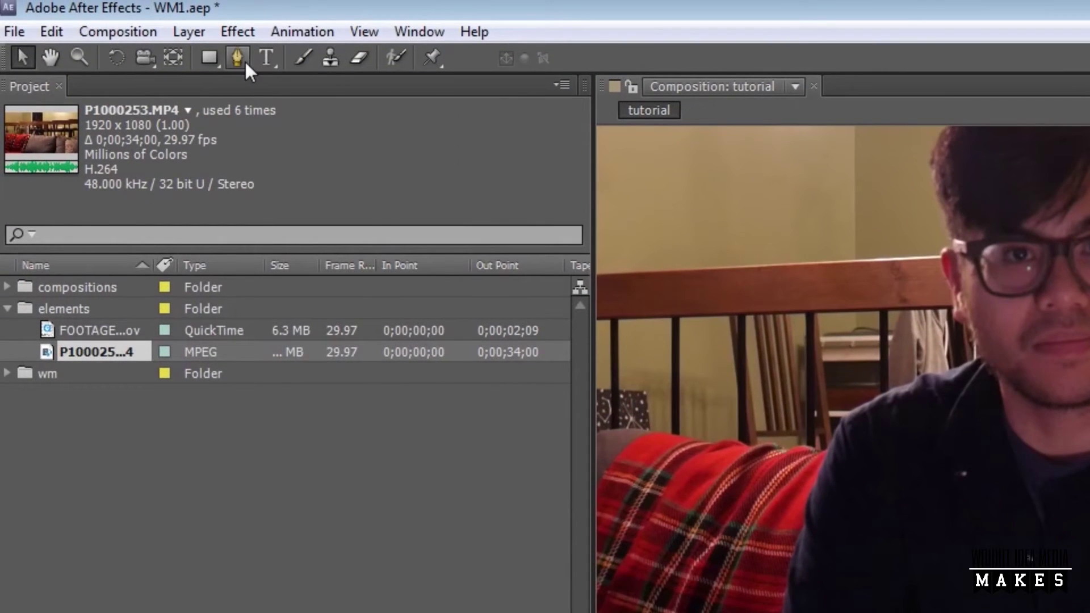
left_click(245, 62)
left_click(424, 371)
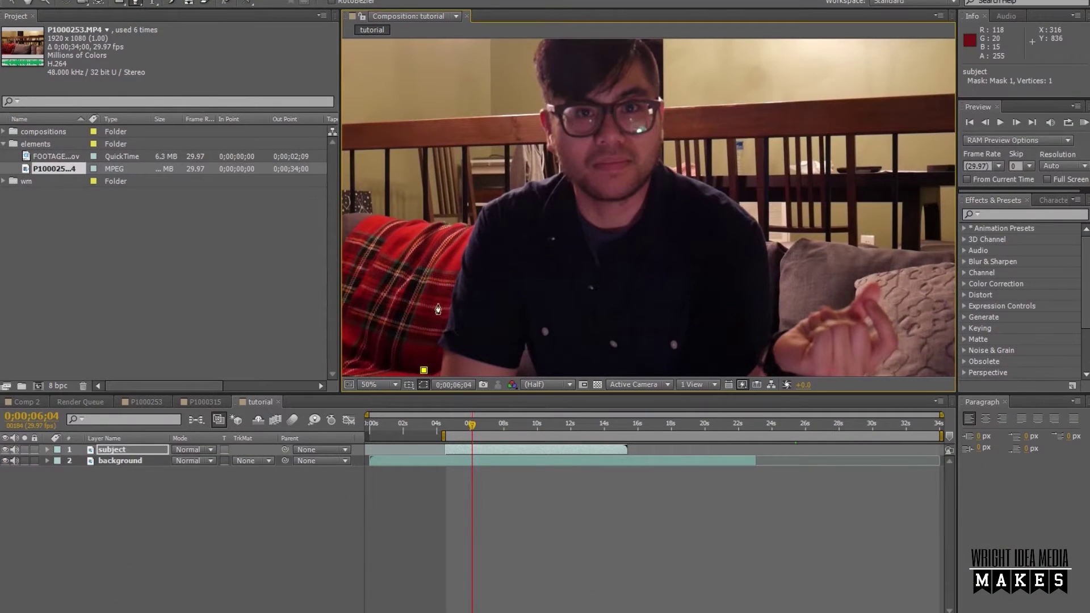
left_click(425, 325)
left_click(467, 197)
left_click(536, 167)
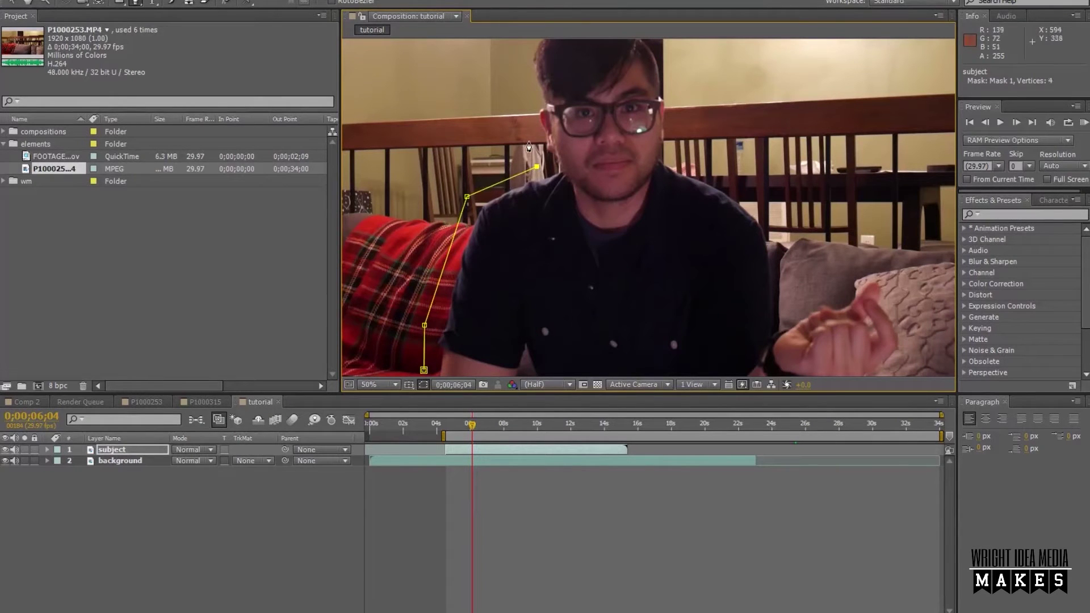
left_click(521, 106)
left_click(524, 50)
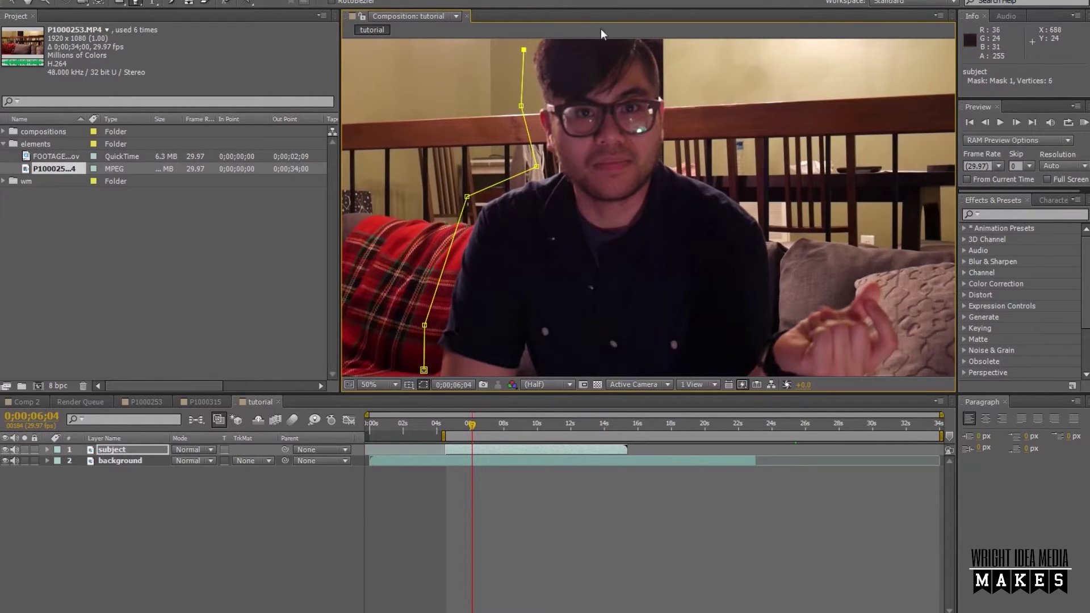
left_click(670, 46)
left_click(690, 106)
left_click(676, 147)
left_click(763, 202)
left_click(791, 290)
left_click(830, 290)
left_click(853, 254)
left_click(915, 301)
left_click(912, 352)
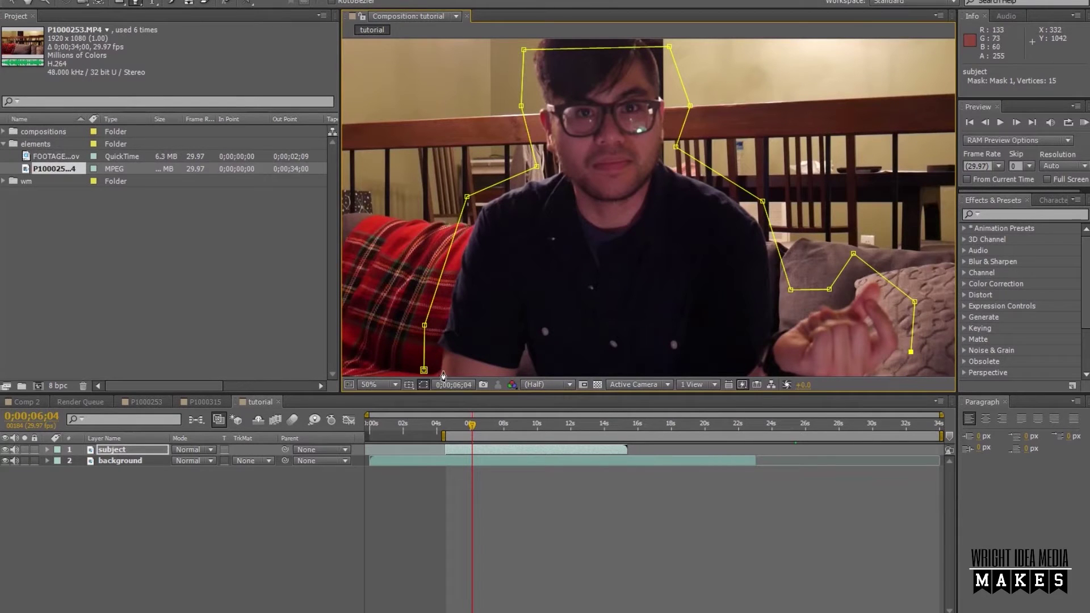
left_click(424, 370)
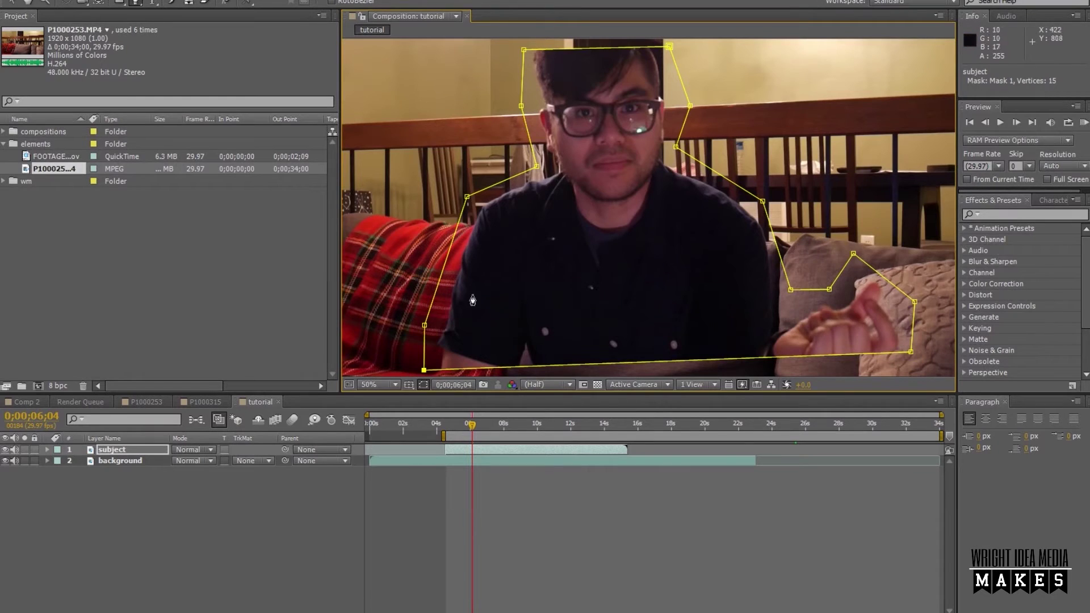
Extend the two bottom and two top corner points of the mask beyond the edges of the frame.
key("comma")
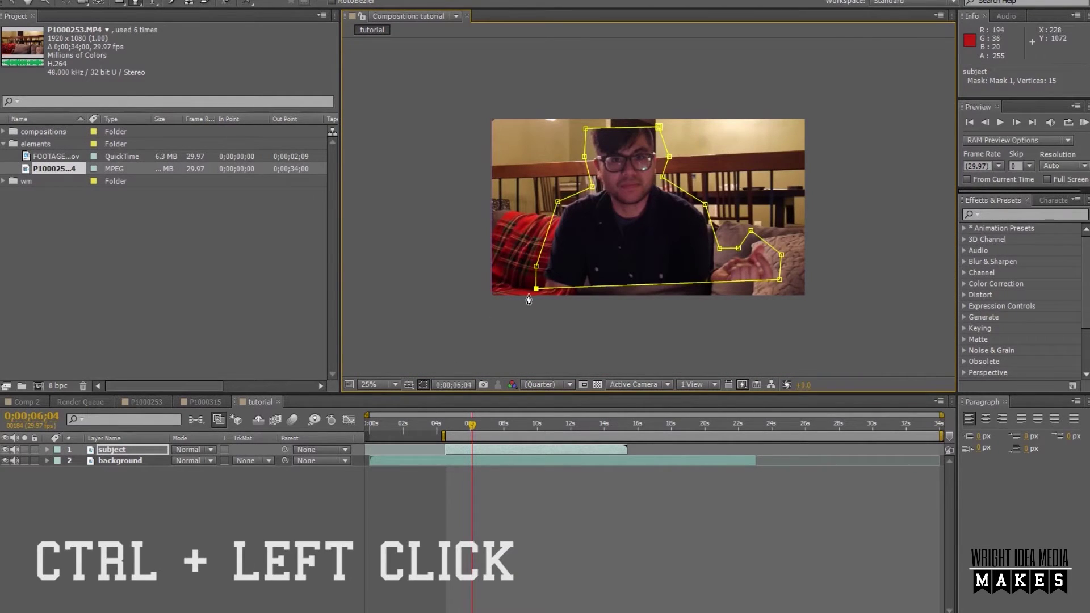
left_click_drag(536, 289, 536, 313)
left_click_drag(780, 280, 777, 306)
left_click_drag(659, 126, 651, 99)
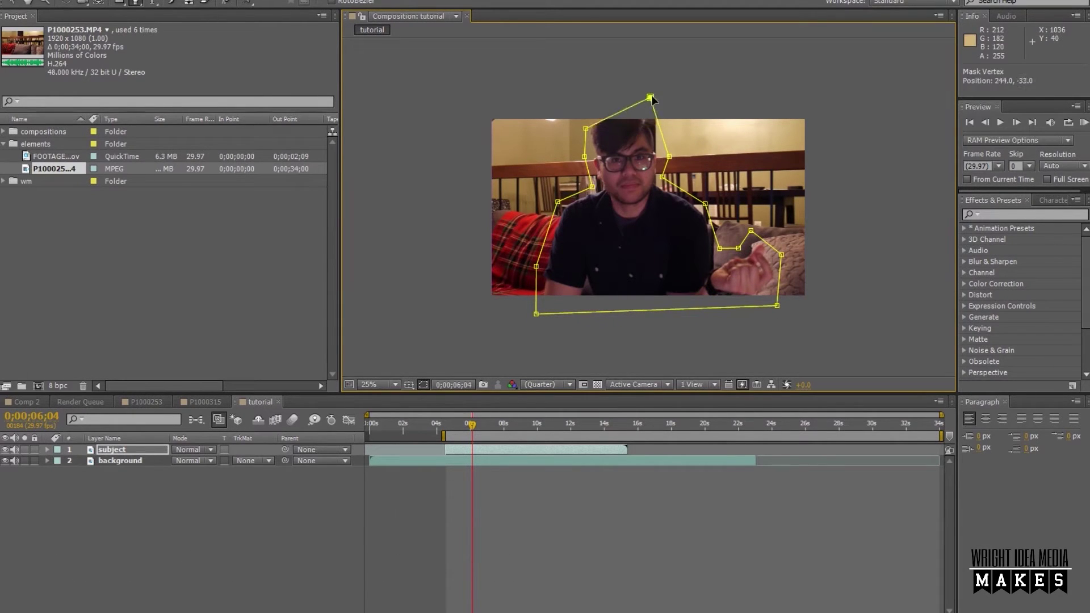
left_click_drag(585, 129, 578, 100)
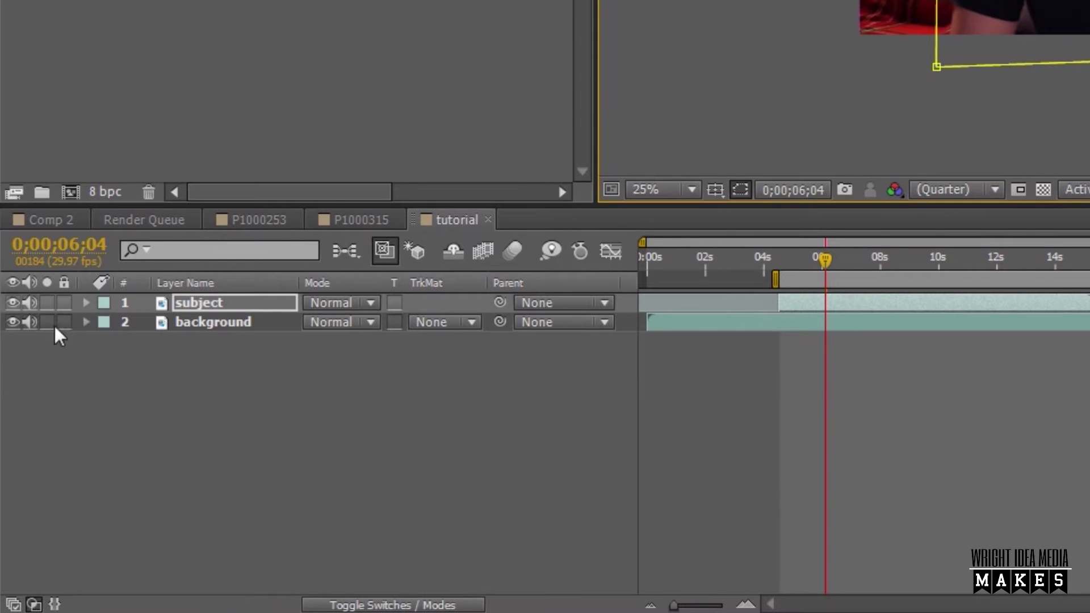
Reveal the properties of the subject layer's Mask 1 and set a Mask Path keyframe at 0;00;06;04.
left_click(86, 303)
left_click(105, 322)
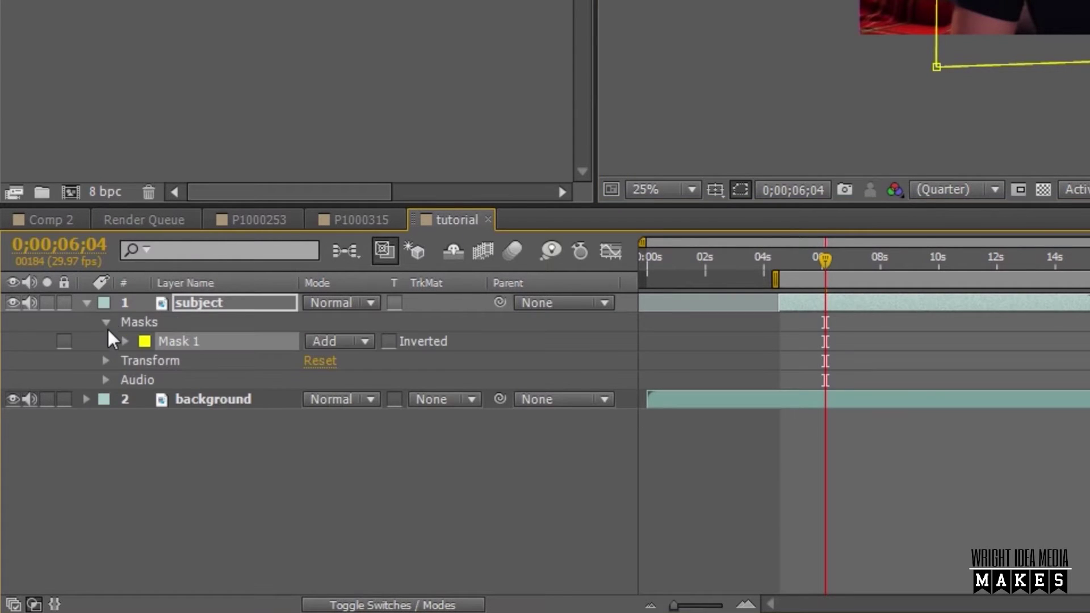
left_click(124, 341)
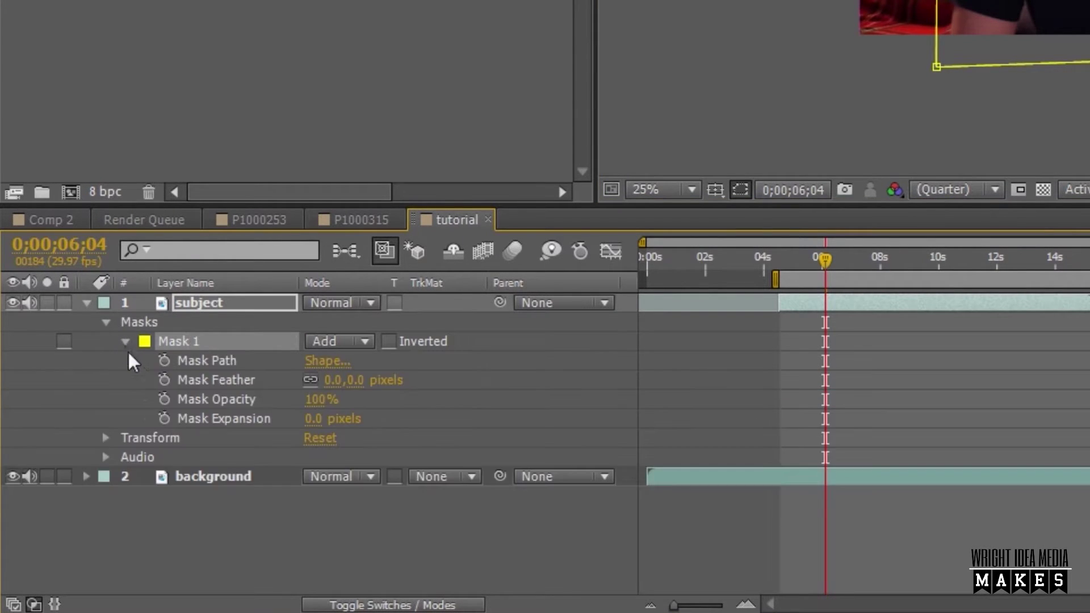
left_click(164, 365)
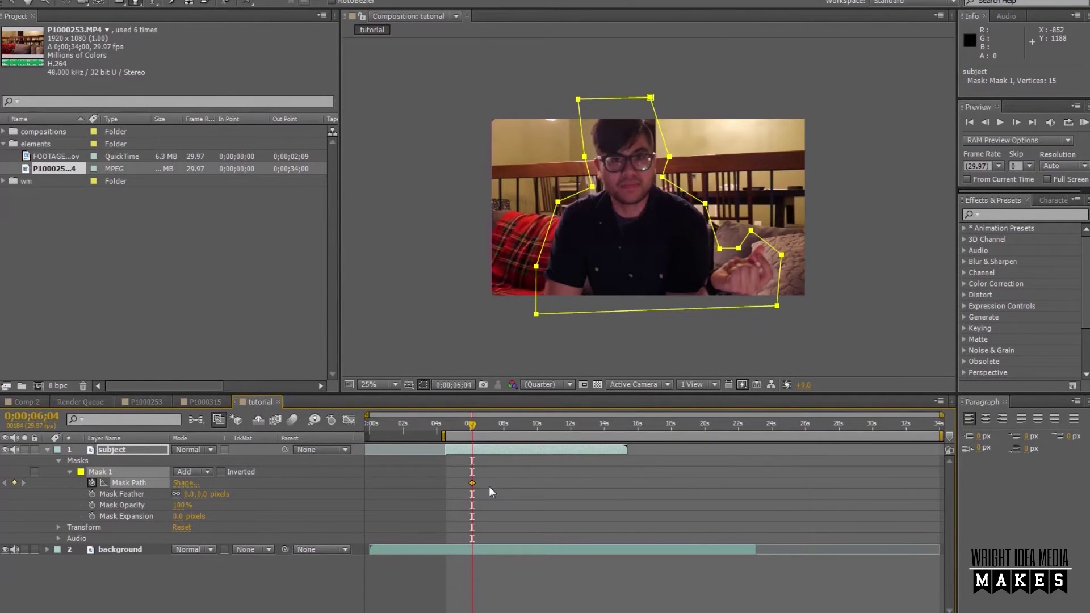
One frame earlier, at 0;00;06;03, scale the whole mask up past the frame edges and shift it upwards.
left_click(986, 123)
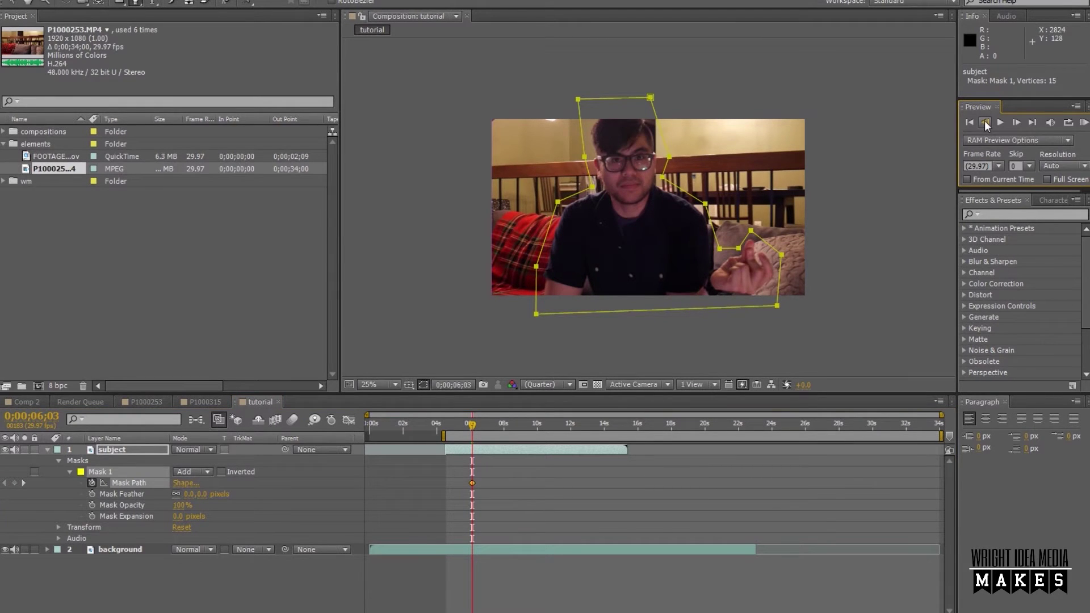
double_click(579, 101)
left_click_drag(580, 101, 581, 102)
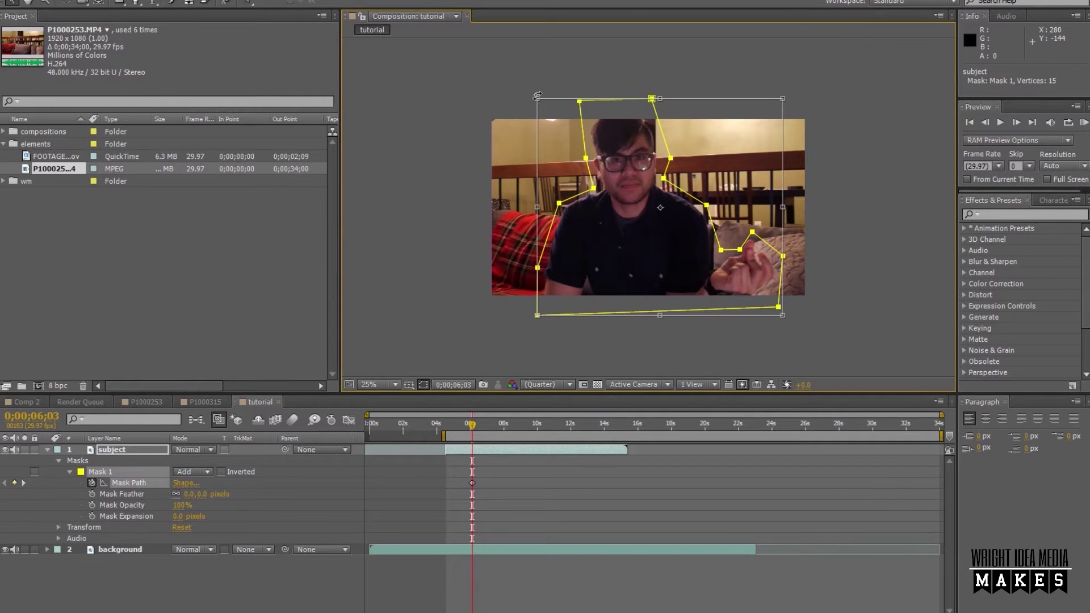
left_click_drag(536, 98, 500, 66)
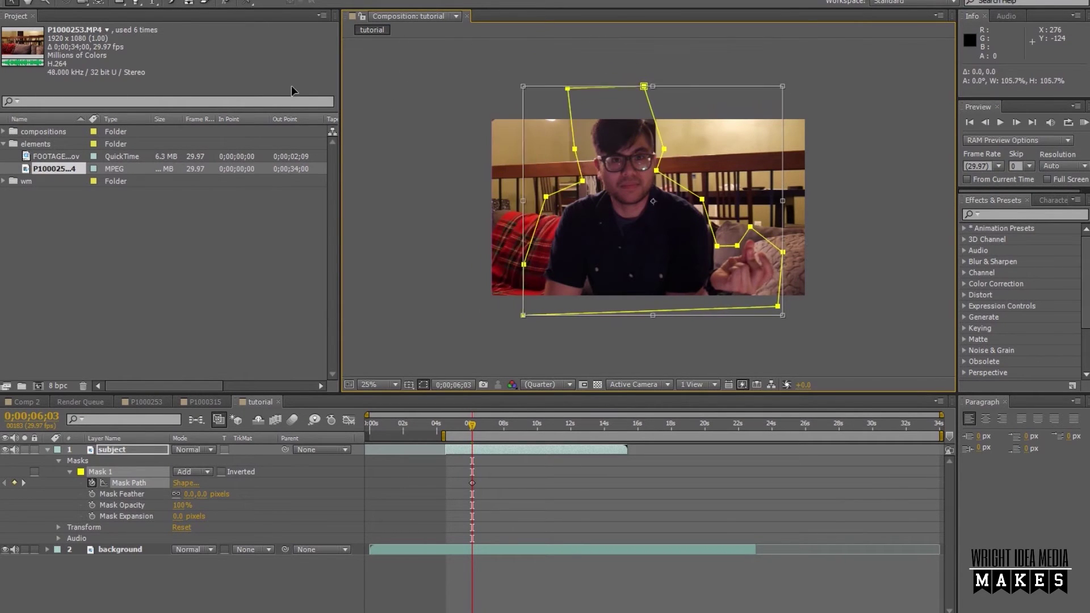
left_click_drag(500, 316, 410, 313)
left_click_drag(587, 179, 587, 178)
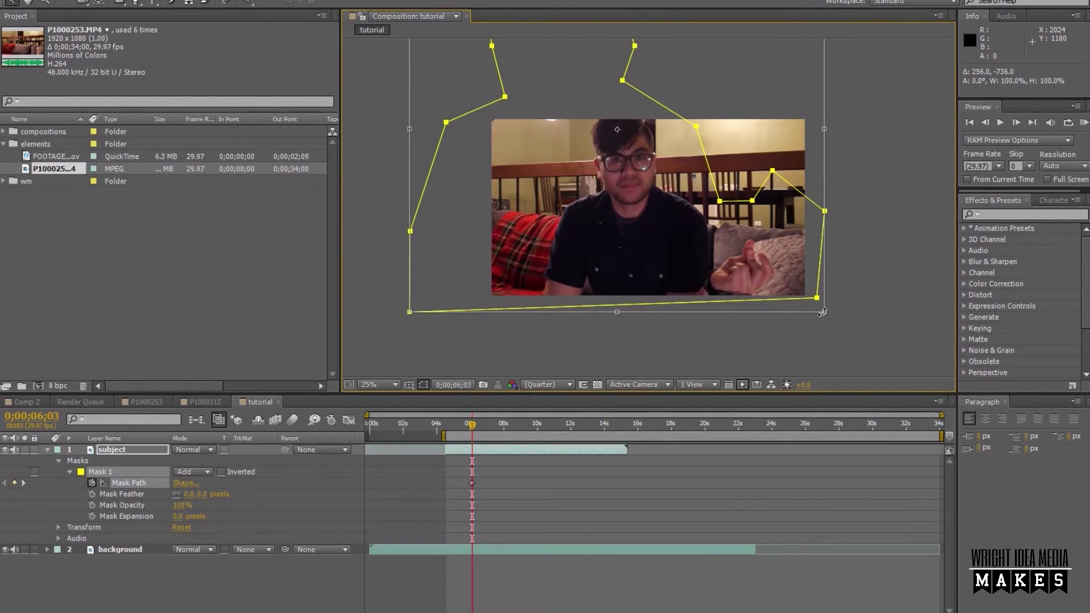
left_click_drag(824, 313, 944, 381)
left_click_drag(783, 342, 773, 250)
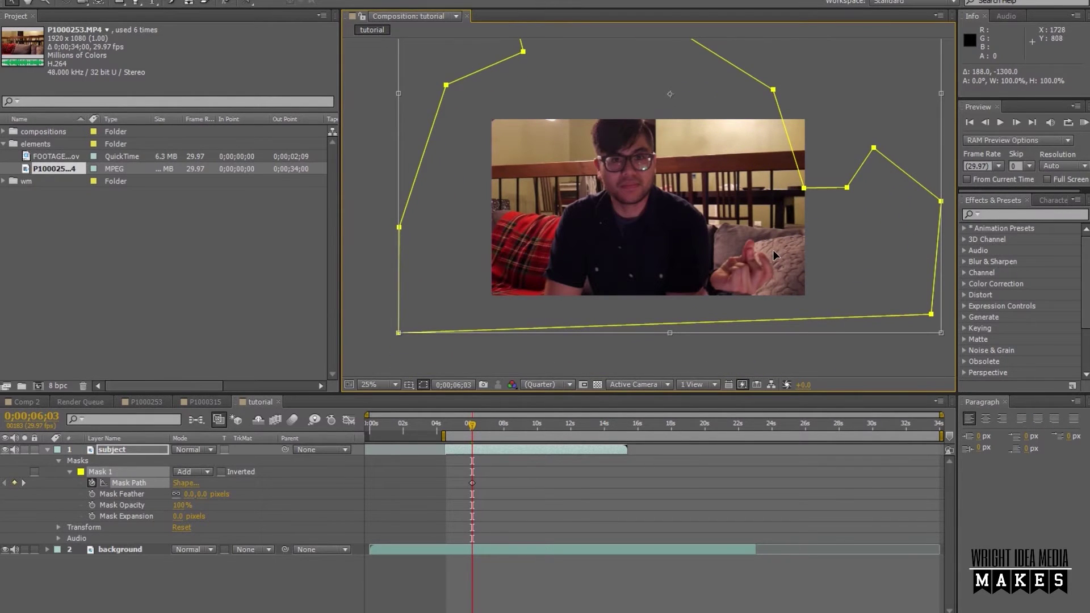
Enlarge the mask much further and reposition it so that its interior covers the entire frame.
key("comma")
key("comma")
key("comma")
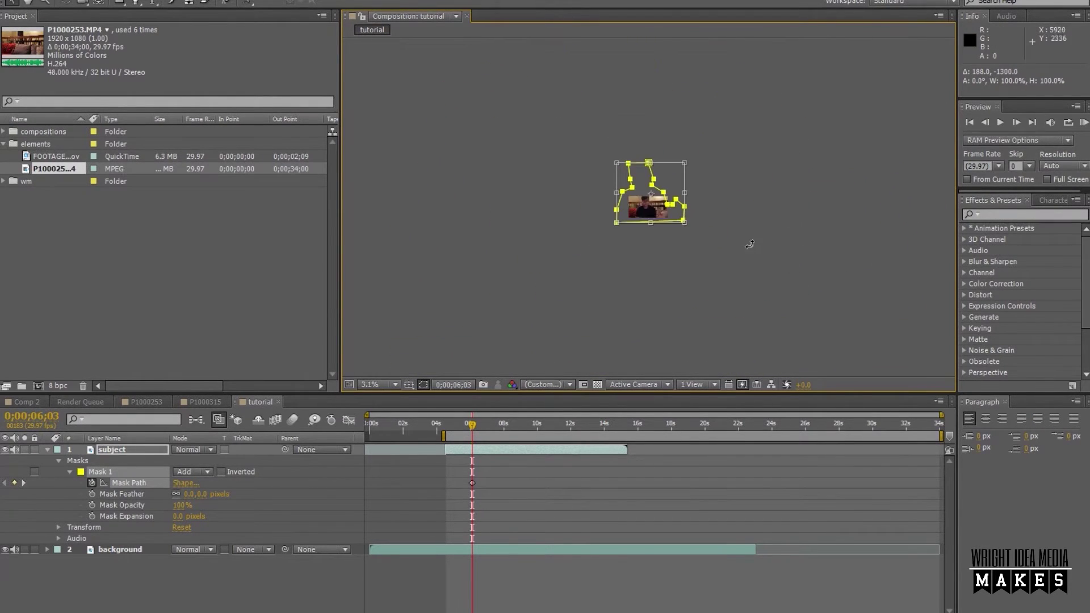
left_click_drag(685, 225, 787, 315)
left_click_drag(696, 280, 662, 238)
key("period")
key("period")
key("period")
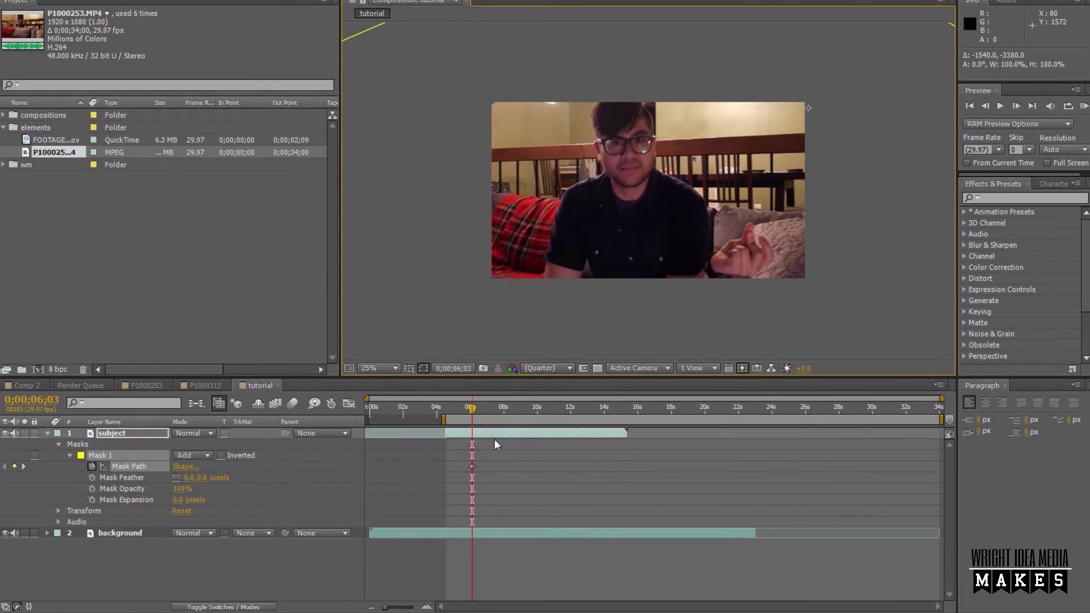
Compare the mask shape at frames 0;00;06;03 and 0;00;06;04 in the magnified timeline.
left_click(426, 607)
left_click(427, 607)
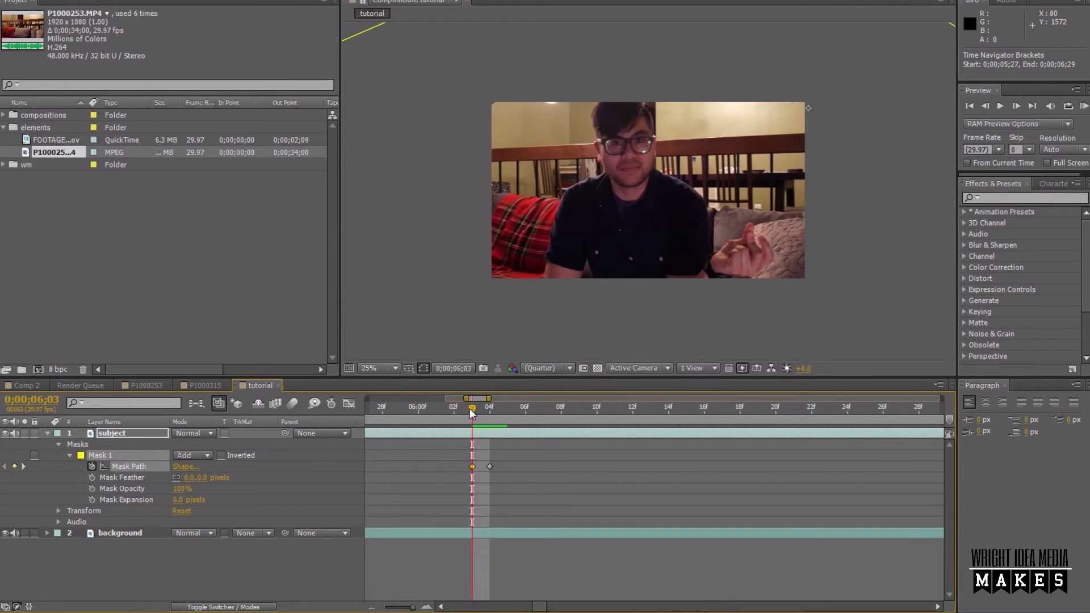
left_click_drag(473, 408, 480, 417)
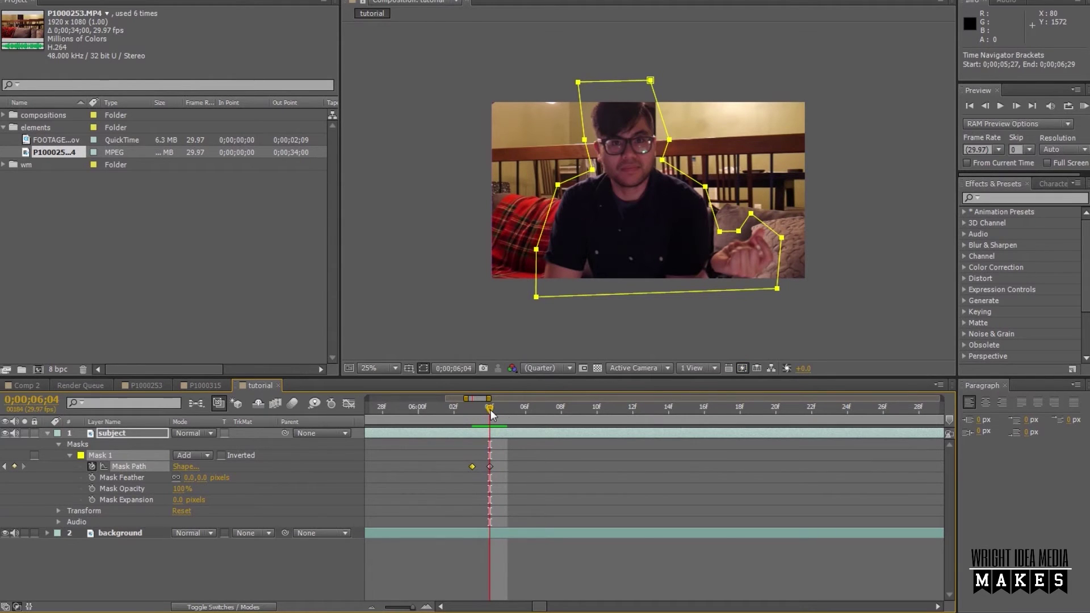
At 0;00;06;08, nudge the whole mask slightly up and to the right around the man.
left_click(1017, 107)
left_click(1017, 108)
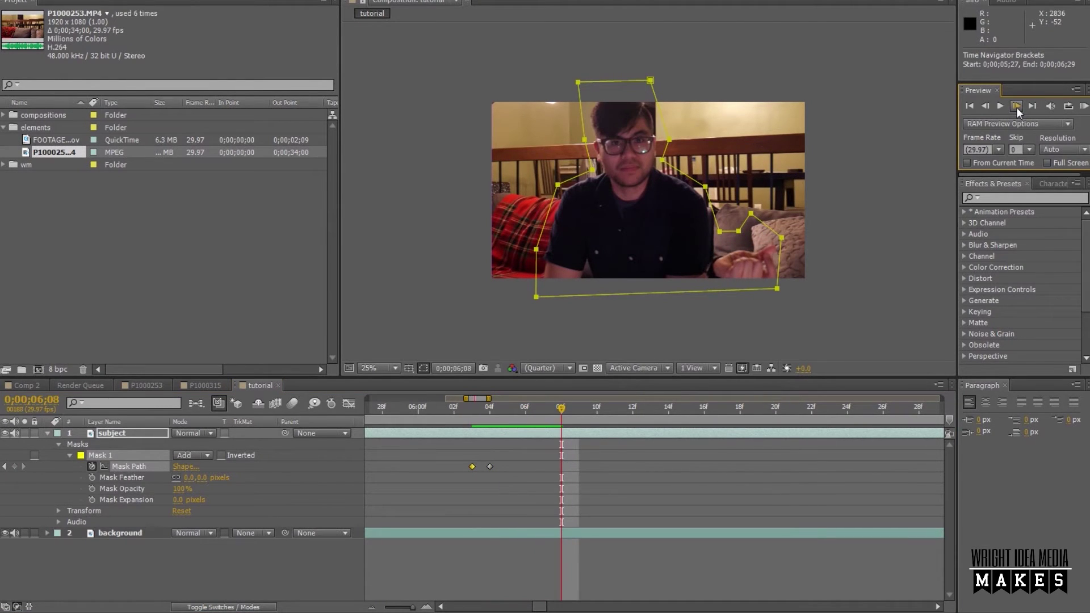
left_click_drag(657, 293, 660, 291)
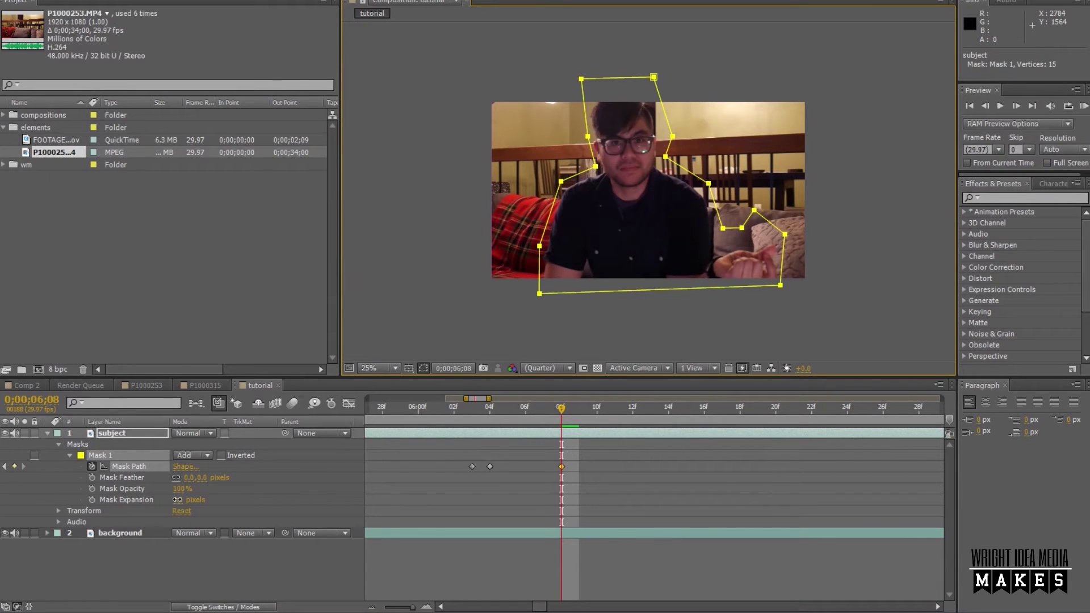
Keyframe Mask Expansion at about -439 pixels at 0;00;06;08 and 0 pixels at 0;00;06;04.
left_click_drag(177, 499, 79, 500)
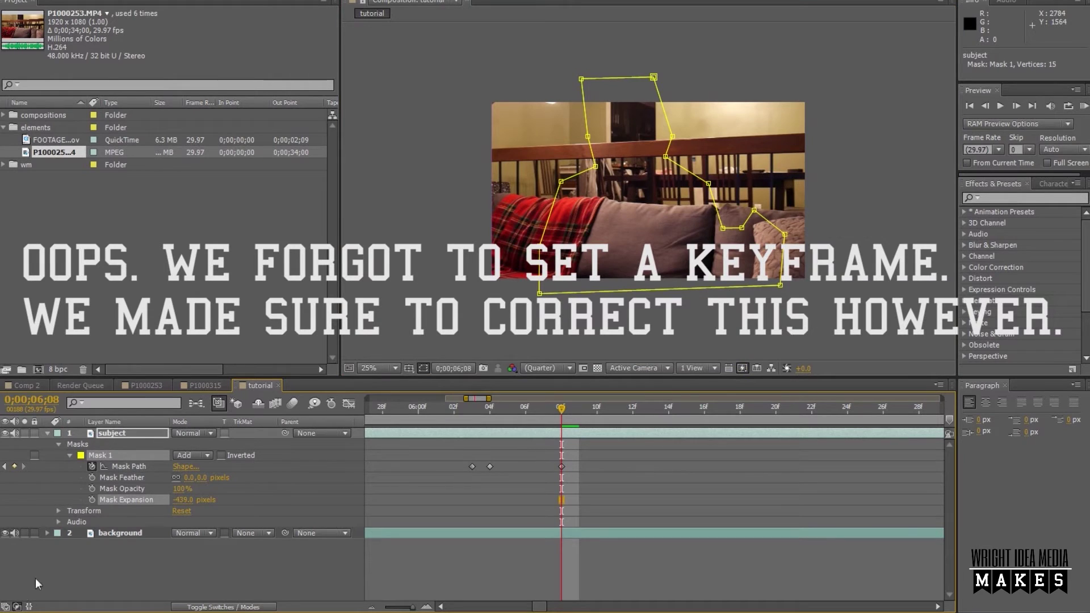
left_click(93, 500)
left_click_drag(562, 409, 490, 431)
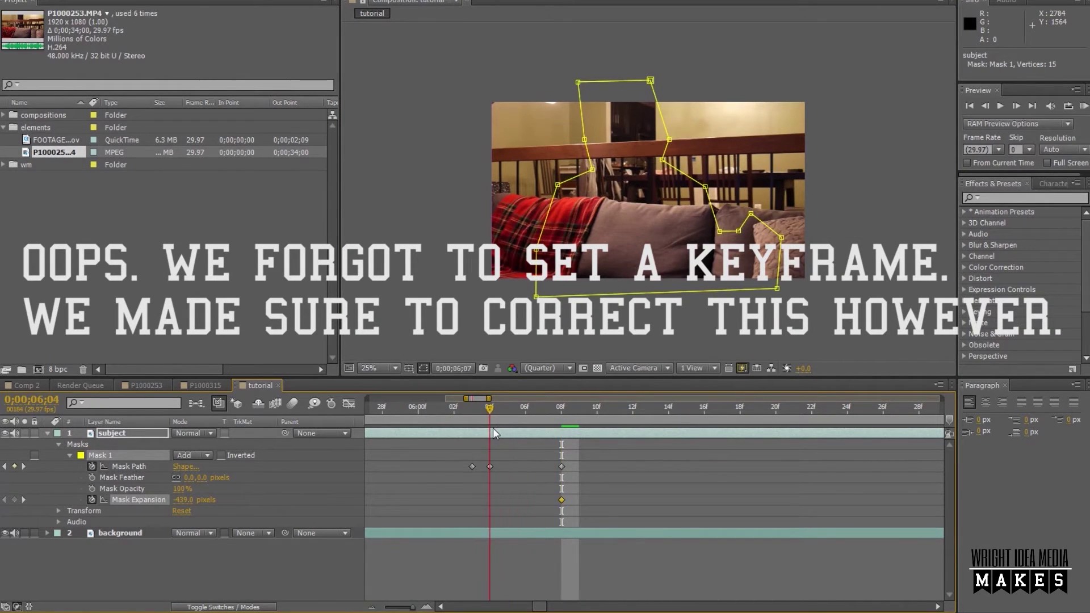
left_click_drag(182, 500, 550, 504)
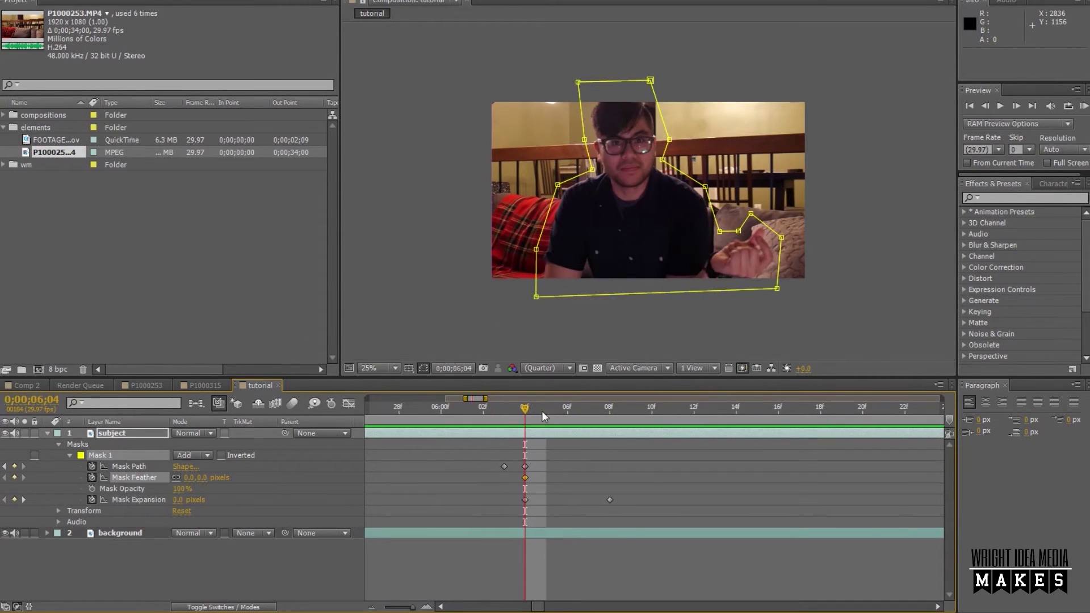
Keyframe the subject's Mask Feather at 400 pixels at 0;00;06;08 and scrub through the dissolve to check it.
left_click_drag(533, 407, 606, 444)
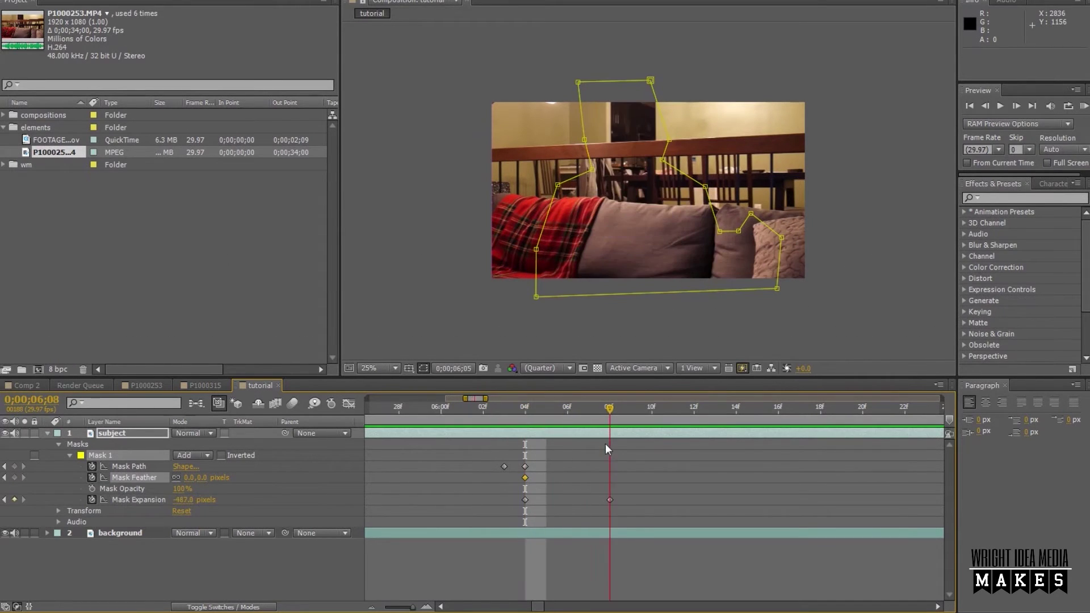
left_click(191, 478)
type("400")
key("Return")
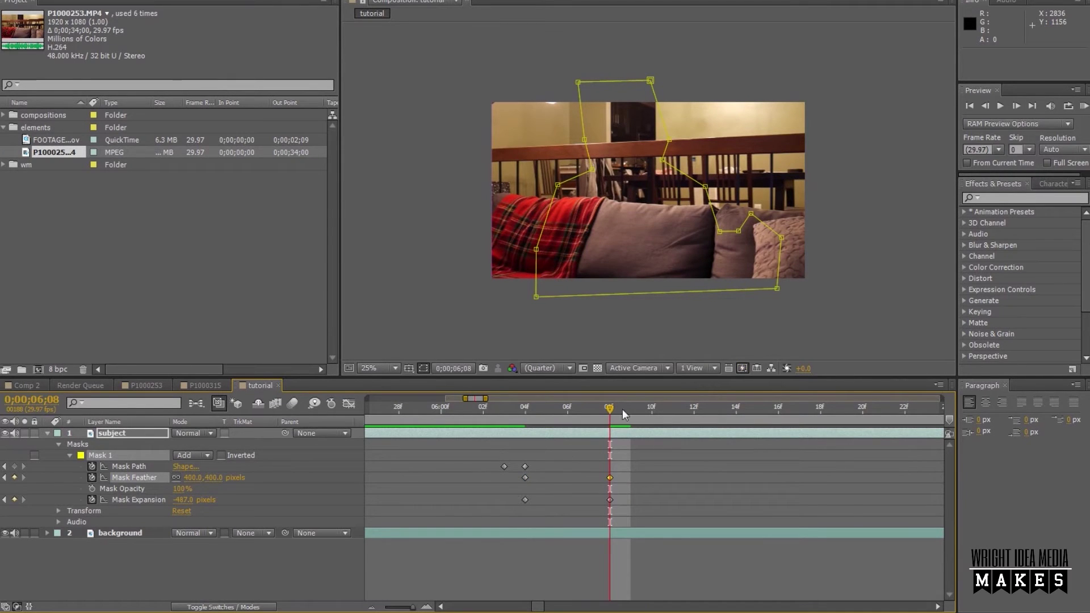
left_click_drag(609, 410, 553, 448)
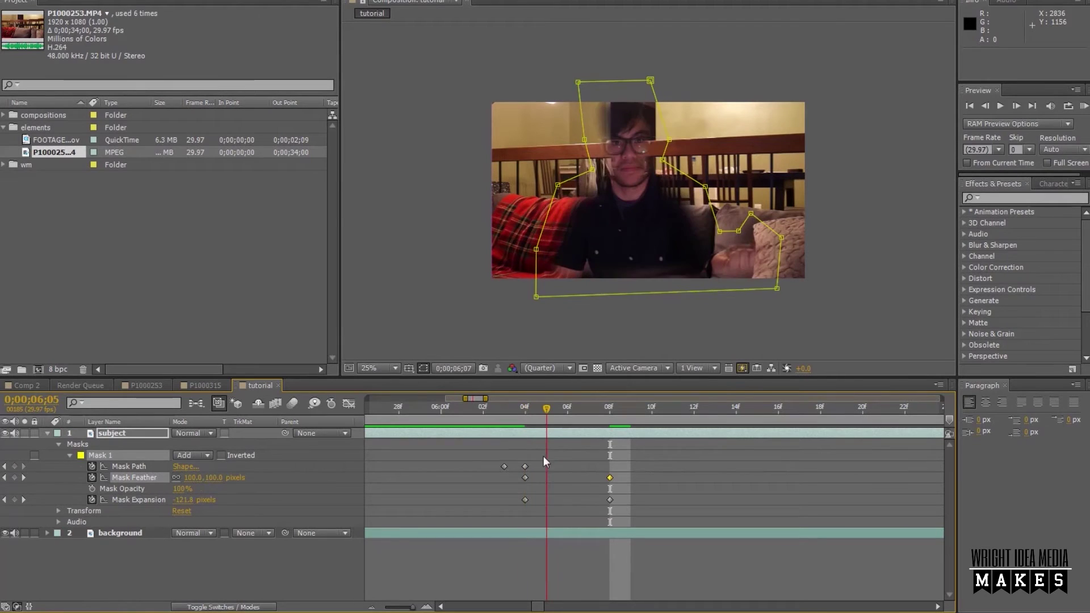
left_click_drag(550, 457, 584, 468)
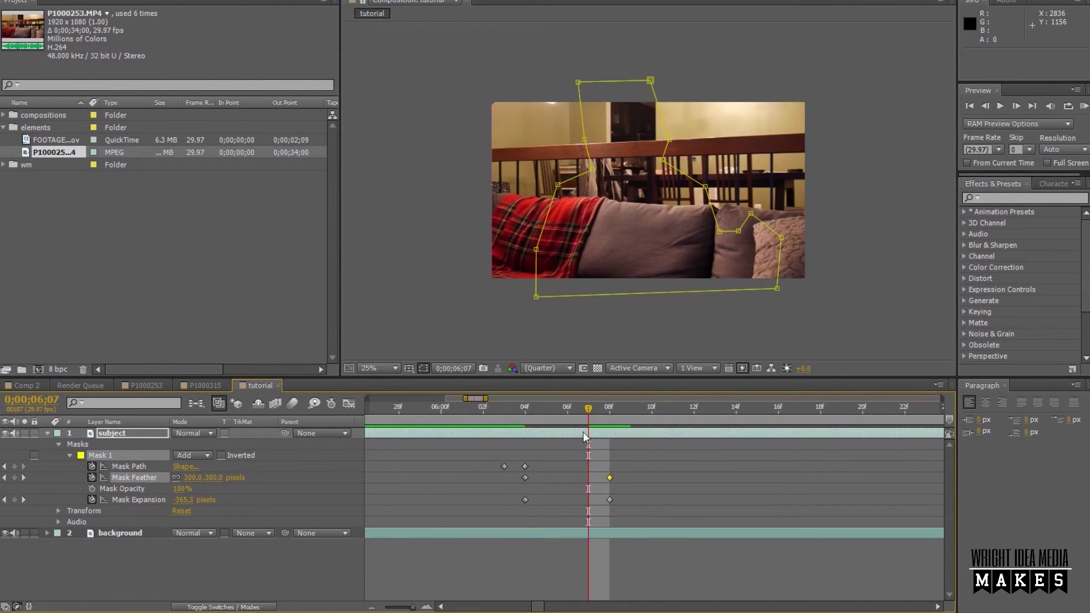
Keyframe Mask Opacity at 100% at 0;00;06;04 and 73% at 0;00;06;08, and play a RAM preview of the disappearance.
left_click_drag(589, 419, 529, 429)
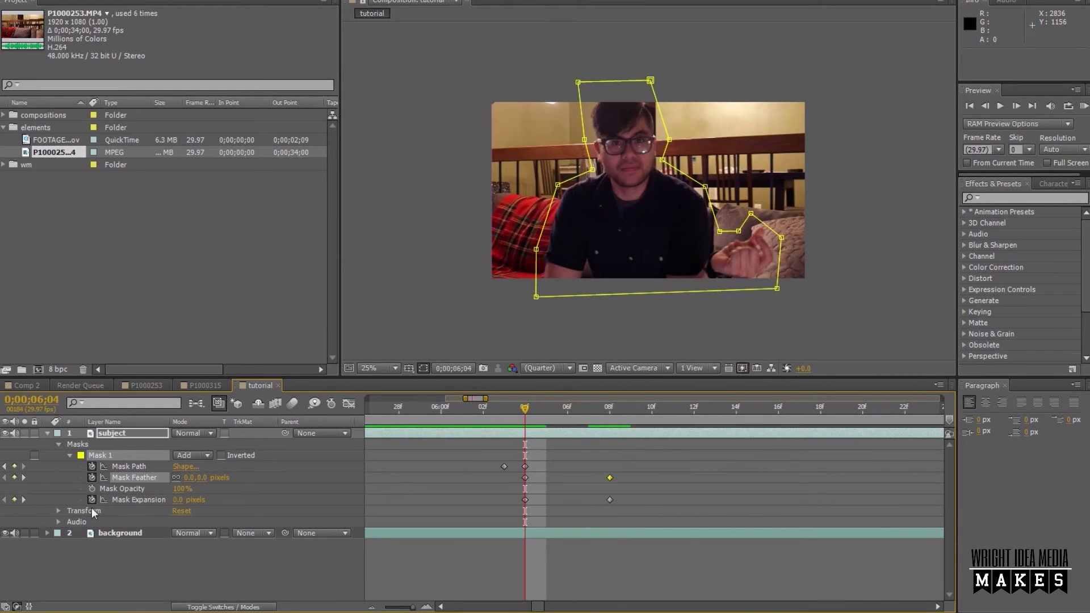
left_click(91, 489)
left_click_drag(531, 411, 609, 455)
left_click_drag(182, 489, 141, 502)
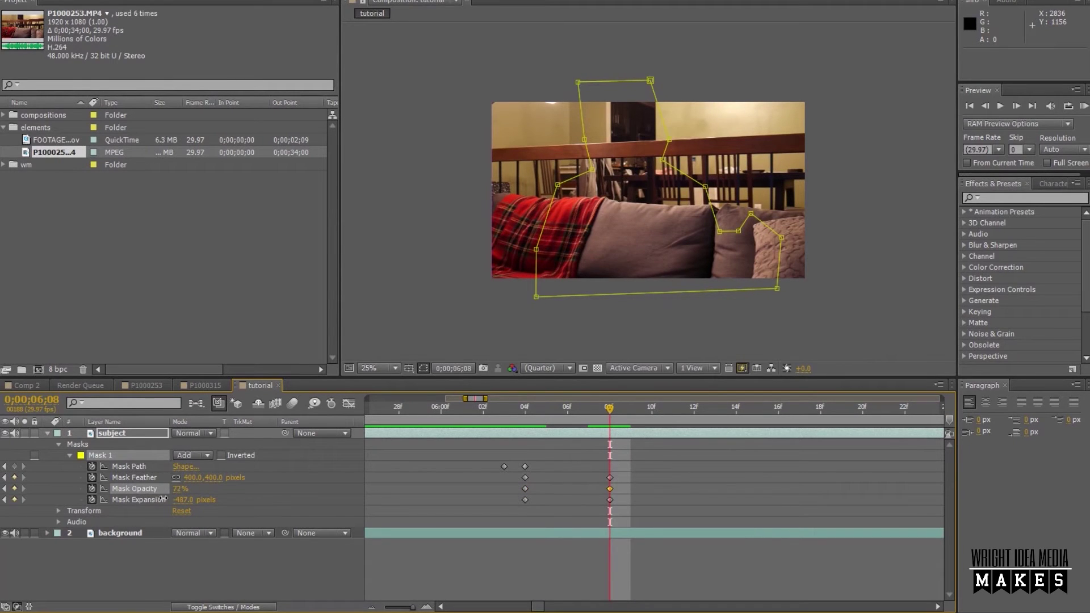
left_click_drag(605, 400, 610, 453)
left_click(1084, 106)
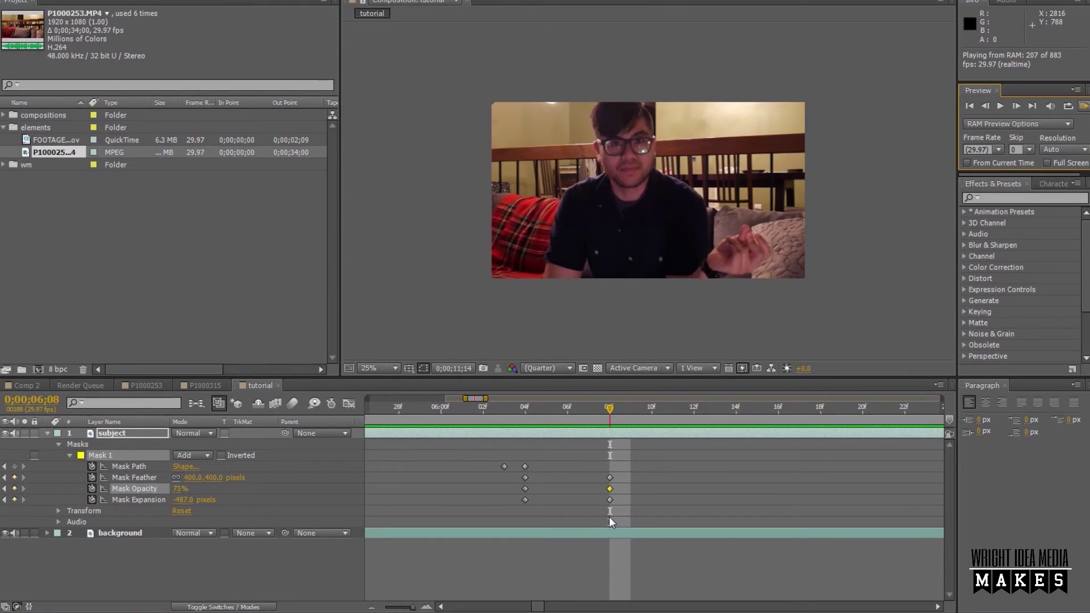
key("space")
Add the FOOTAGECRATE-PowderBurst.mov clip to the composition as the top layer above the subject.
left_click_drag(509, 408, 498, 415)
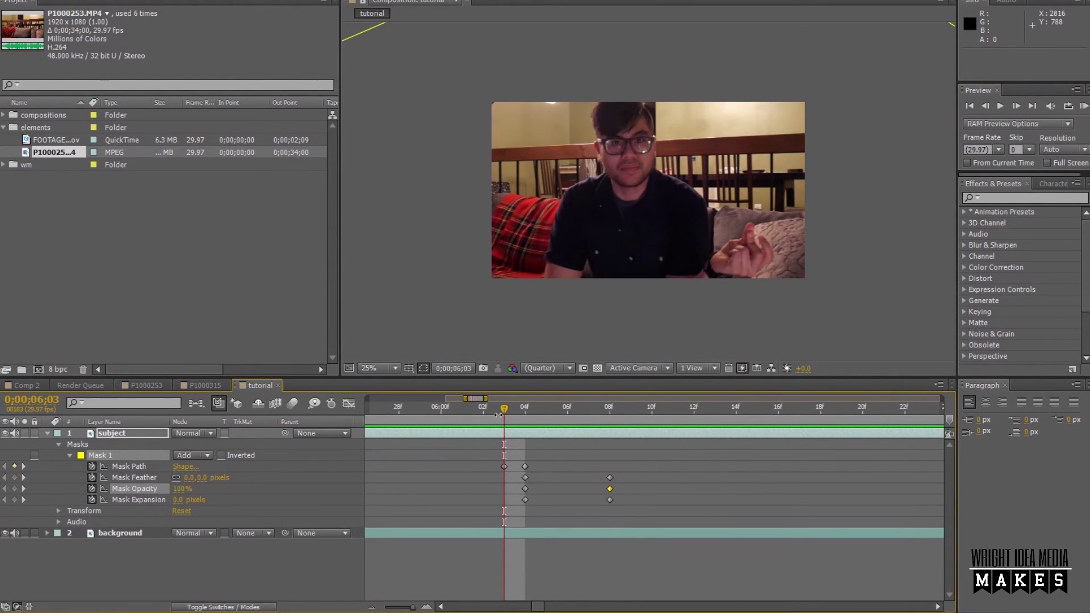
left_click(47, 433)
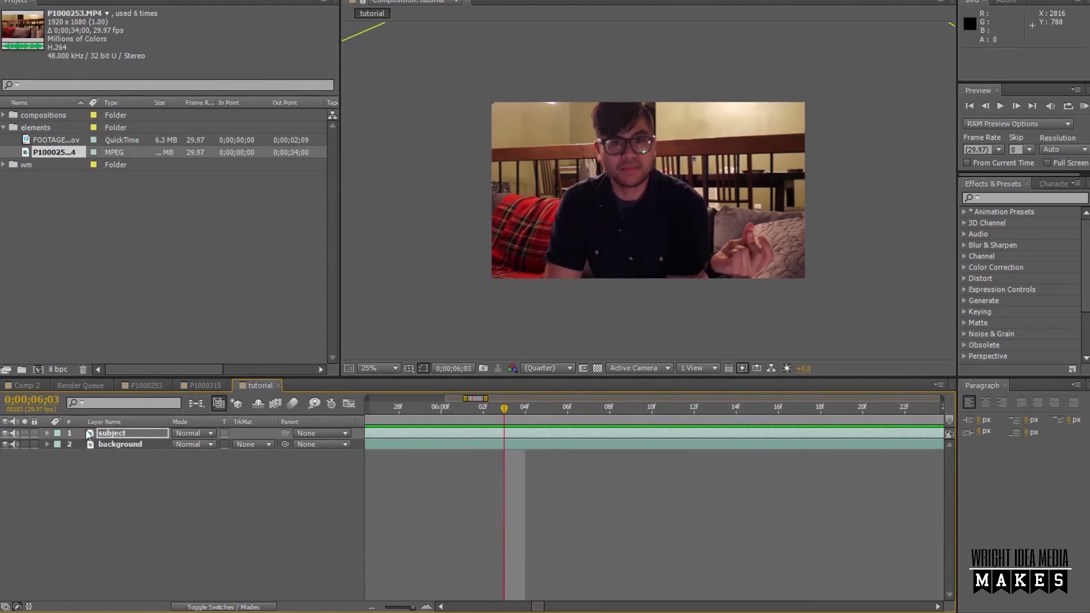
left_click(47, 433)
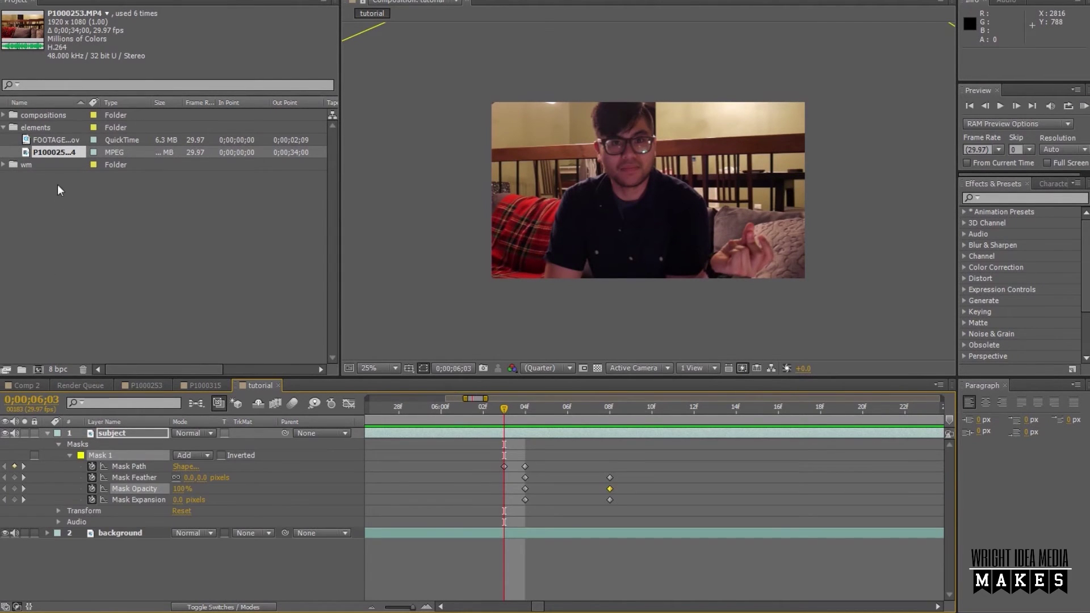
left_click(45, 140)
left_click_drag(31, 146, 101, 435)
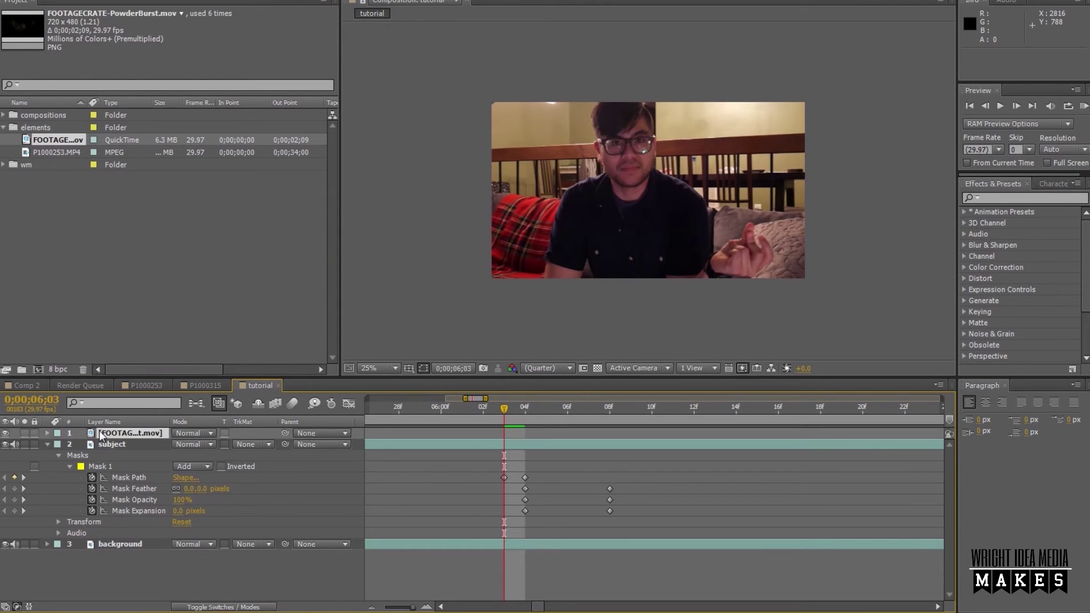
Shift the powder burst clip in time so that it starts at 0;00;06;04, where the mask begins to shrink.
left_click(372, 608)
left_click(372, 608)
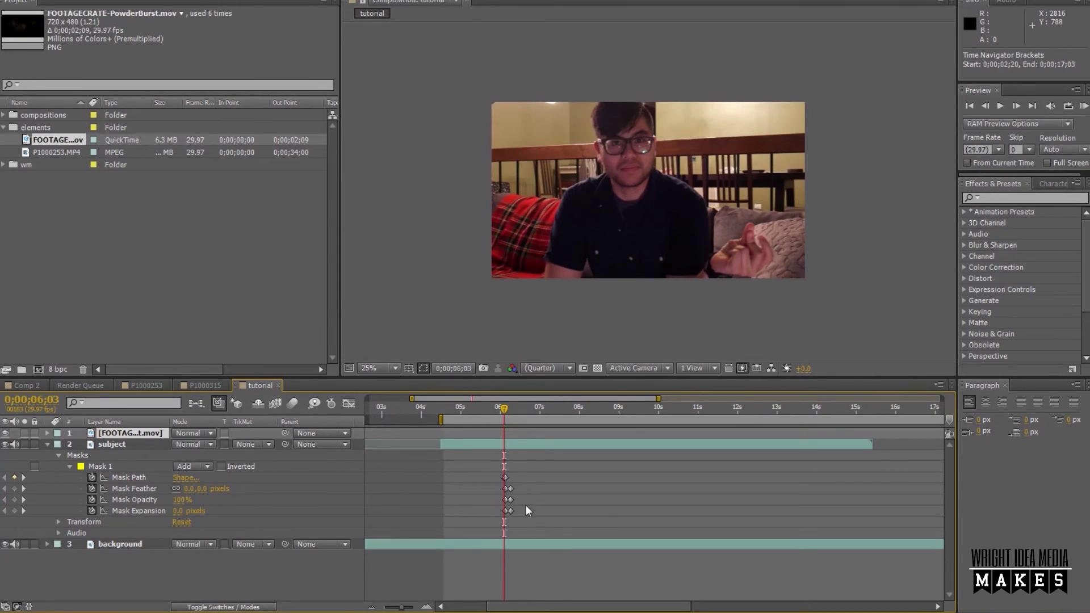
left_click_drag(530, 608, 490, 608)
left_click_drag(468, 438, 609, 437)
left_click(427, 607)
left_click(372, 609)
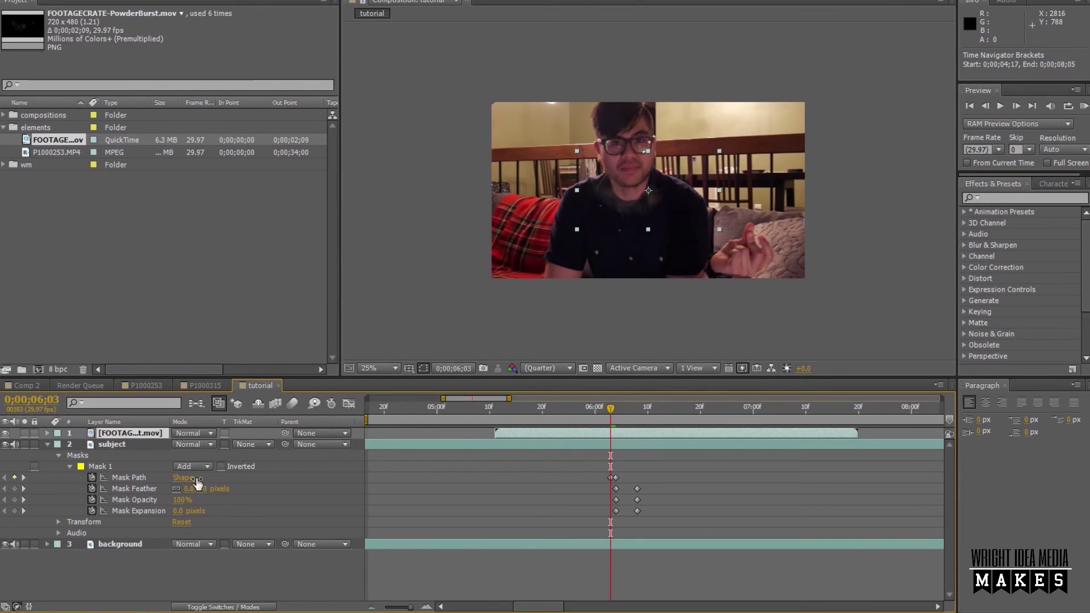
left_click(5, 445)
left_click(5, 444)
left_click_drag(603, 409, 575, 438)
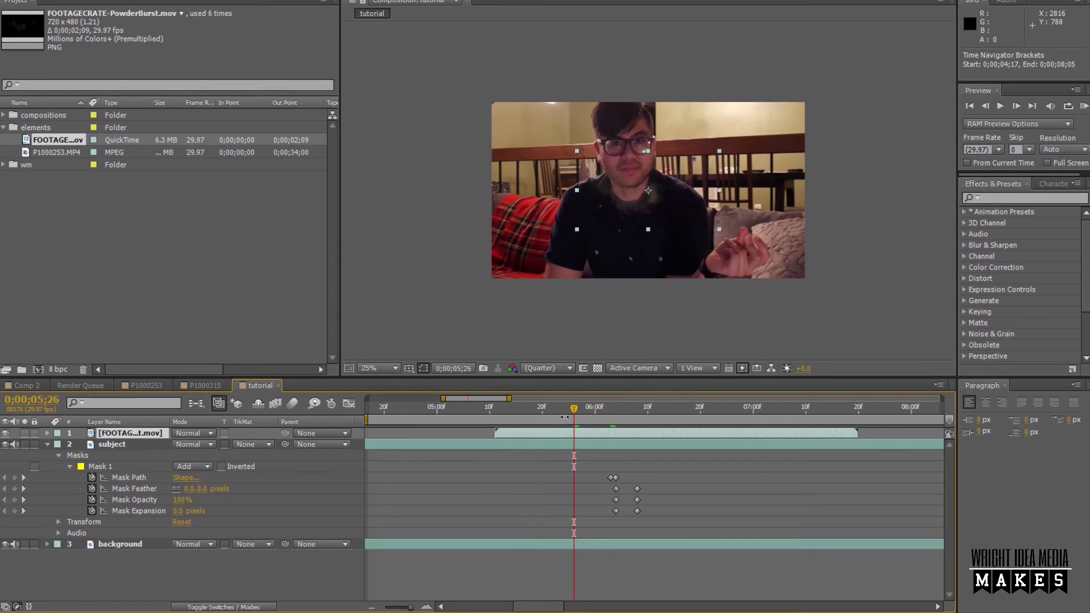
left_click_drag(575, 414, 618, 458)
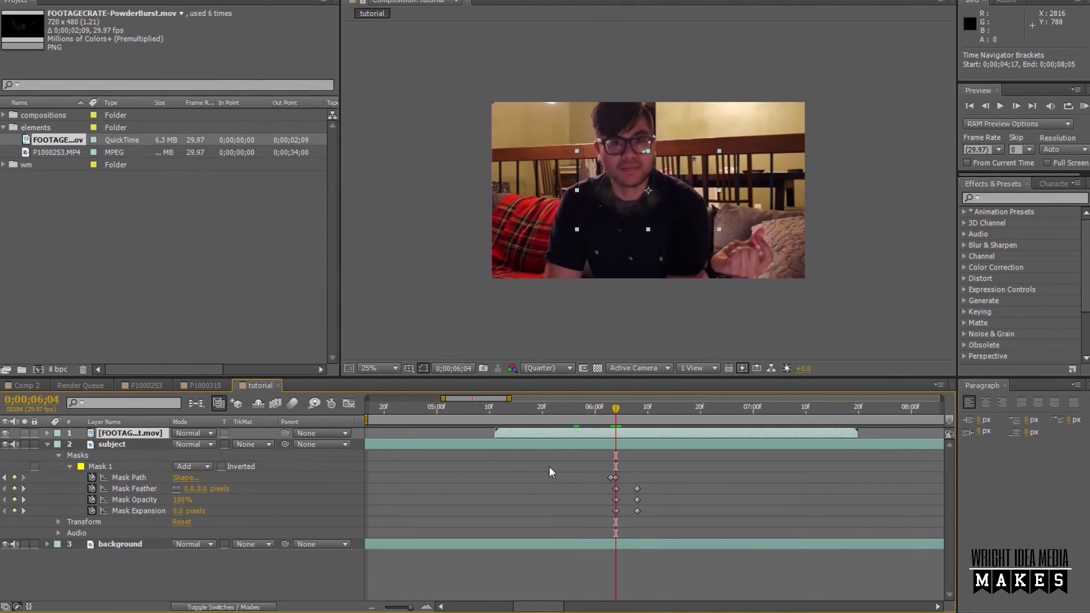
left_click_drag(508, 437, 629, 443)
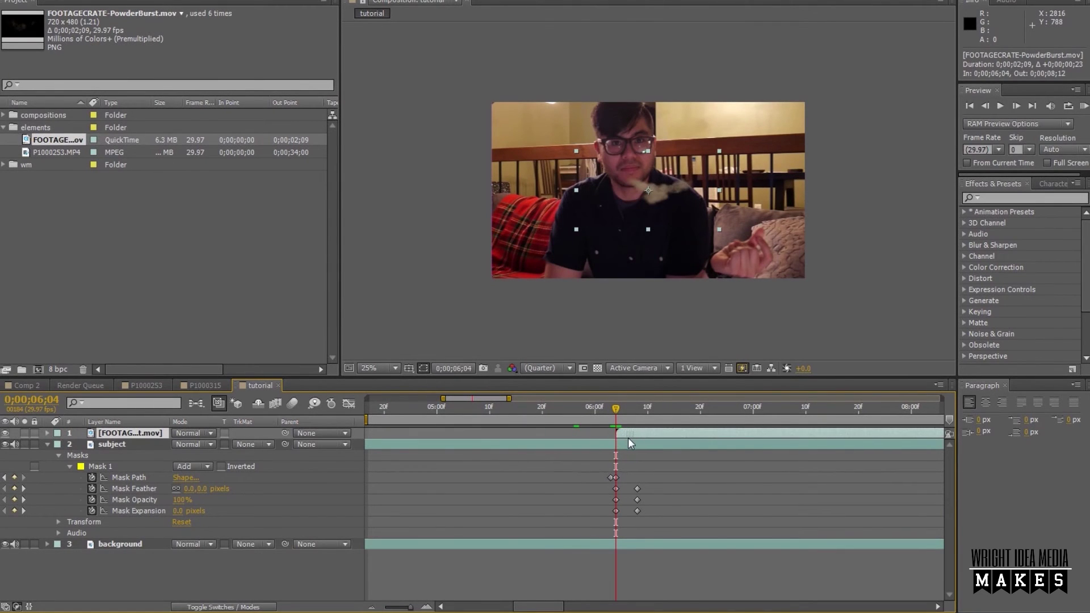
Fit the powder burst over the man using a scale of 289.8, 425%, a rotation of 162° and position 1024, 548.
left_click_drag(676, 192, 652, 213)
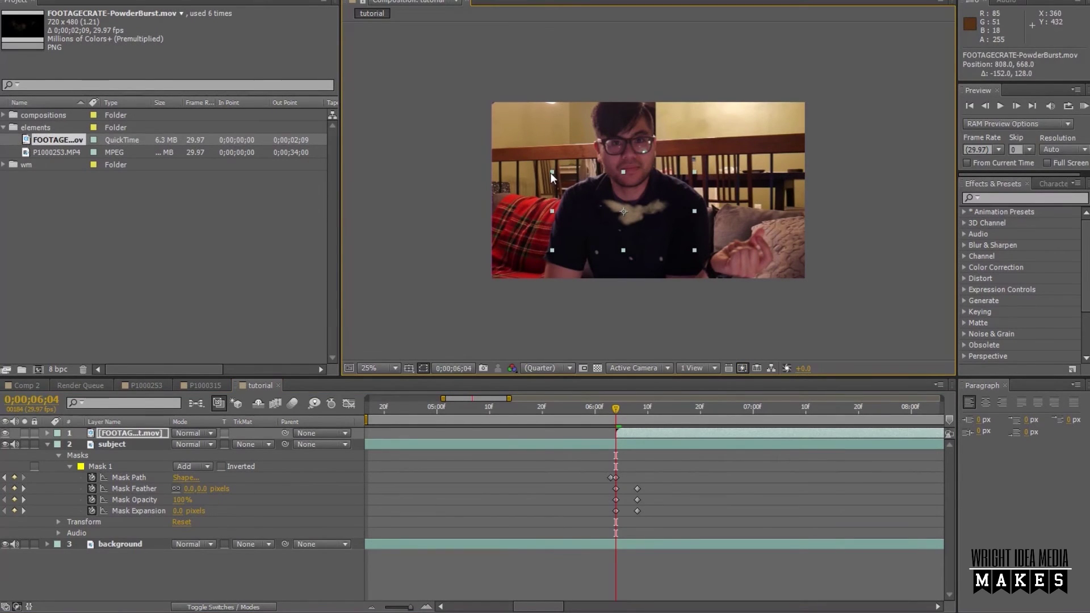
left_click_drag(550, 172, 416, 47)
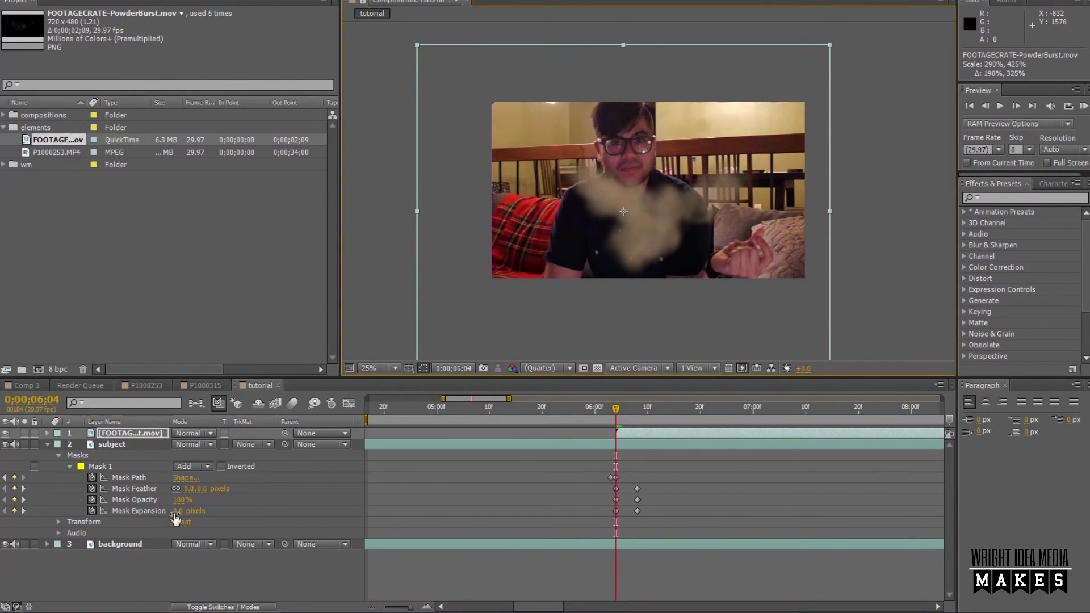
left_click(47, 433)
left_click(58, 444)
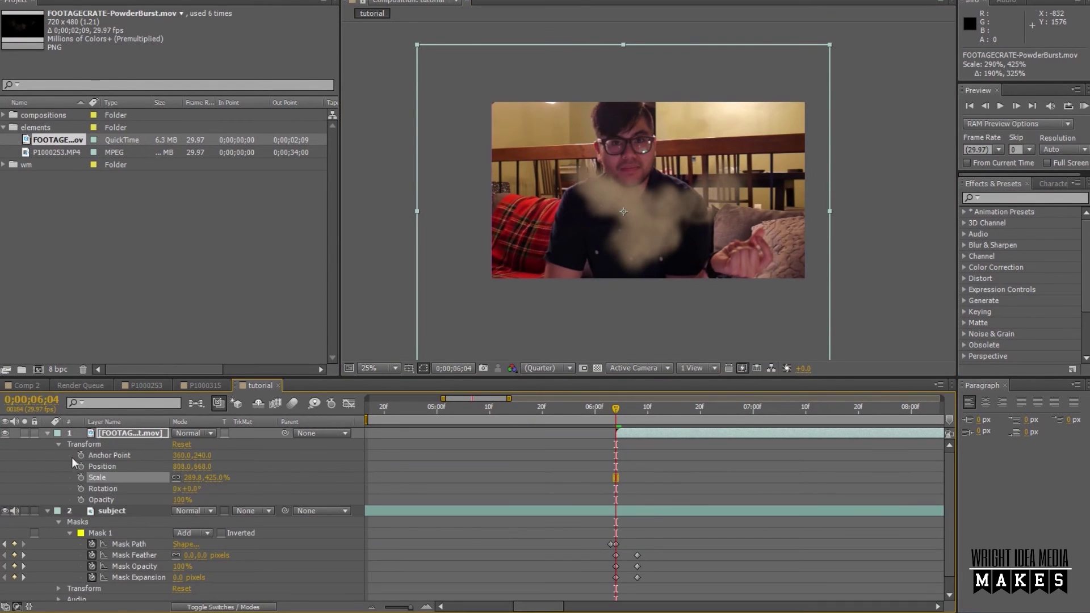
left_click_drag(189, 496, 270, 469)
left_click_drag(651, 226, 692, 217)
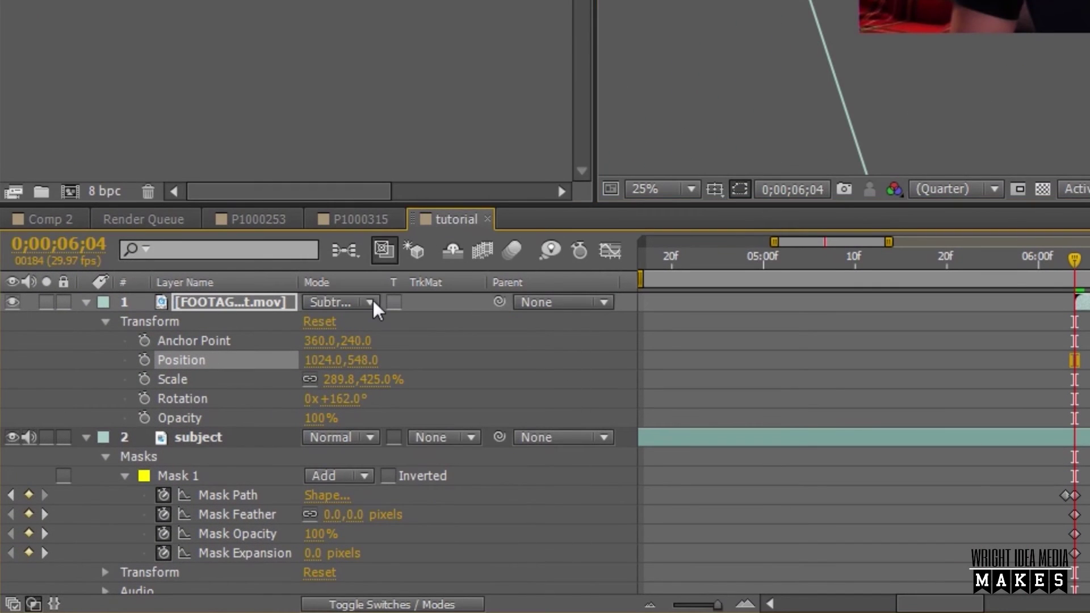
Set the powder burst layer's blending mode to Multiply and reposition it at 928, 584 over the empty couch.
left_click(374, 301)
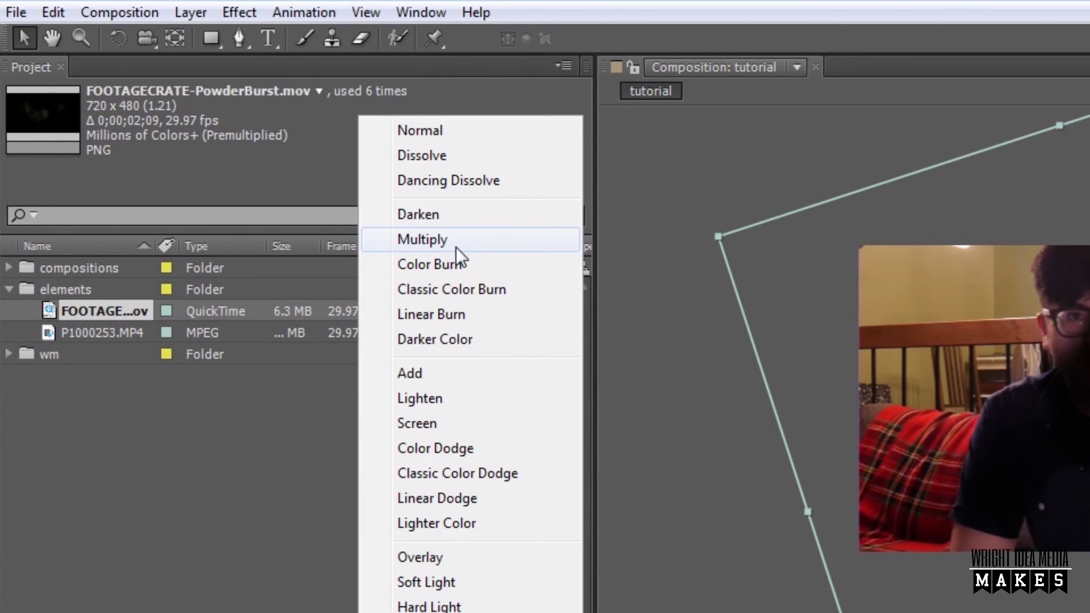
left_click(455, 247)
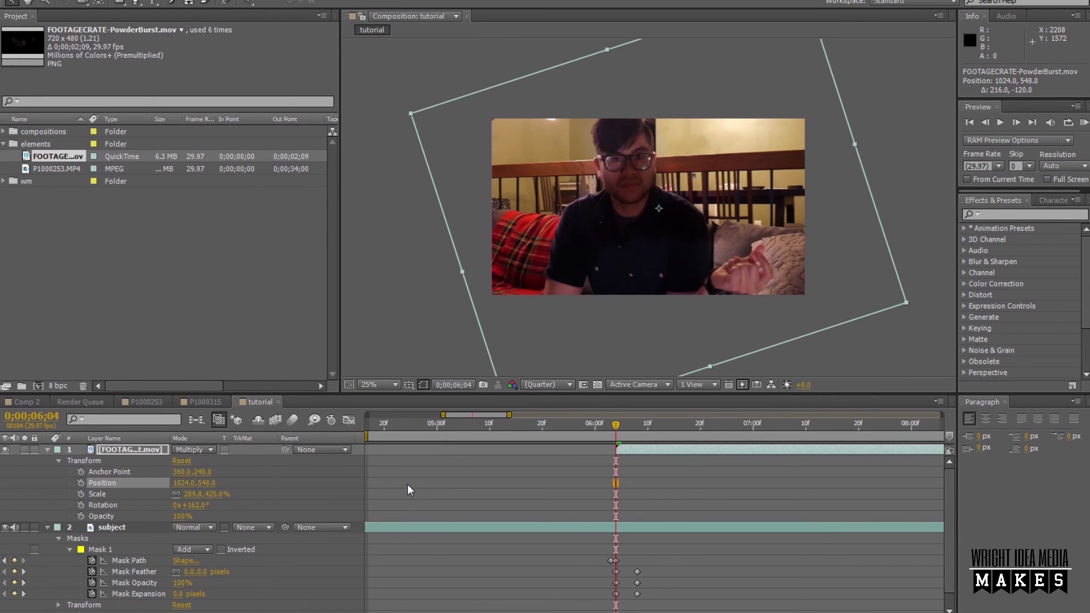
left_click_drag(619, 432, 633, 451)
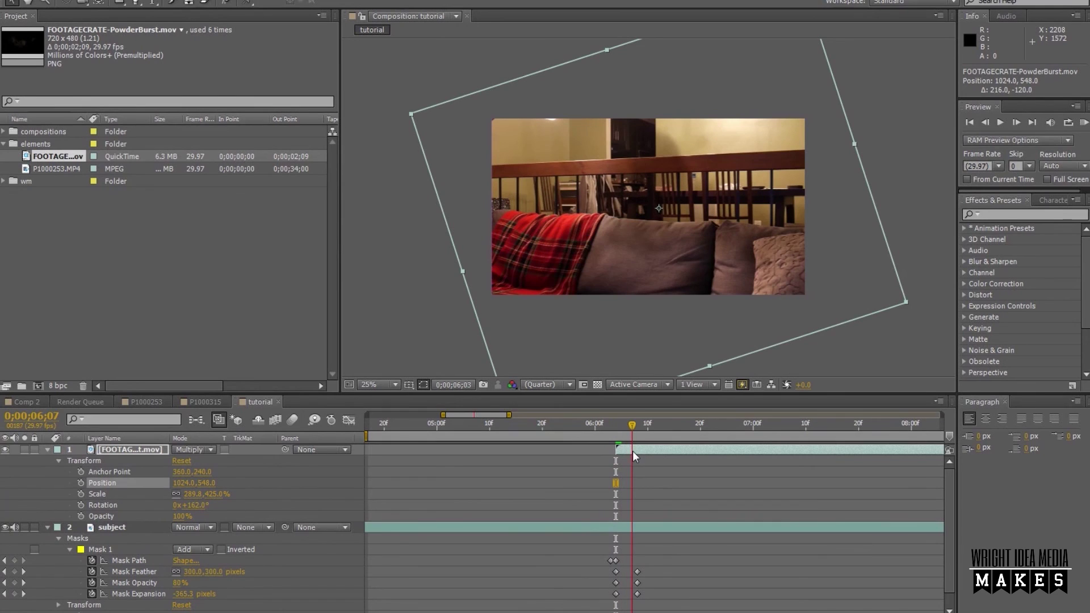
left_click_drag(669, 294, 654, 299)
left_click_drag(634, 428, 572, 483)
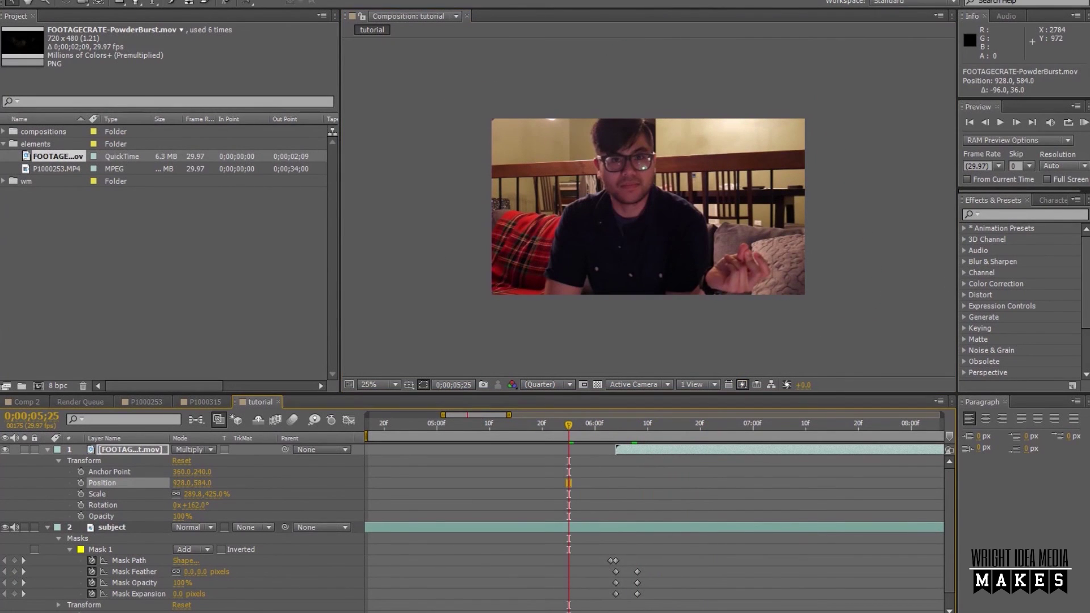
key("minus")
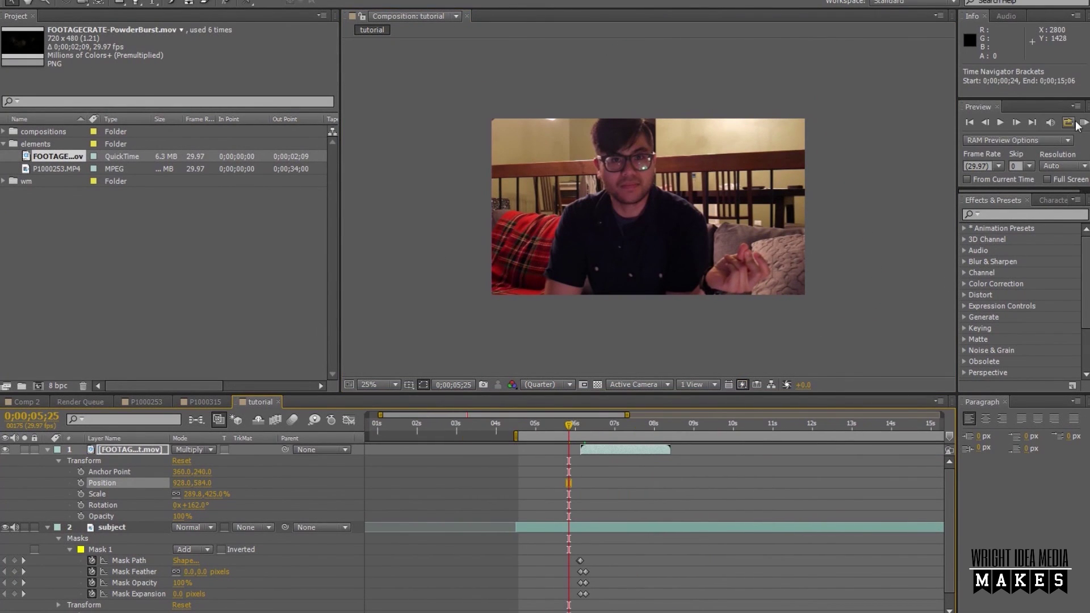